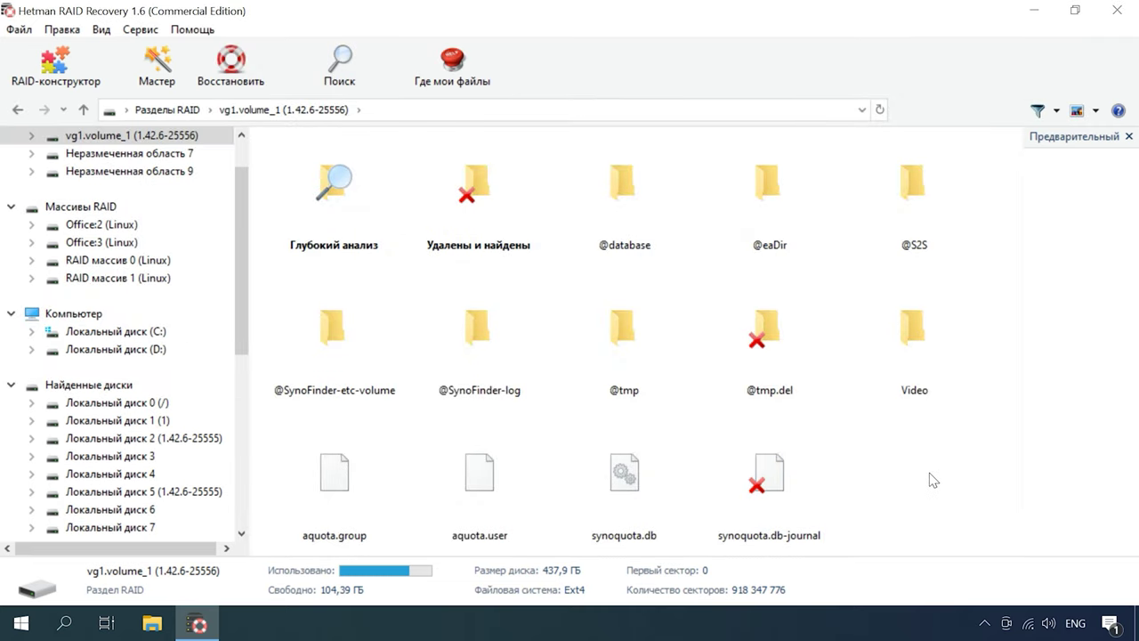
# Open the Video folder on vg1.volume_1 and go into ~2017, down to its Visual C++ subfolder
pyautogui.doubleClick(925, 376)
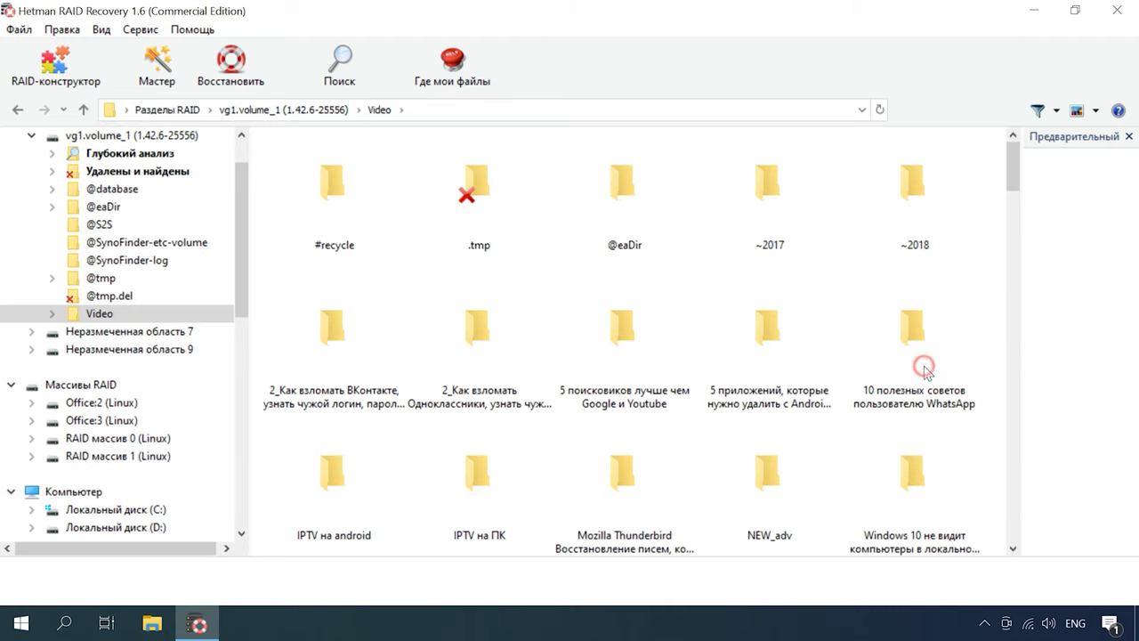
pyautogui.doubleClick(771, 239)
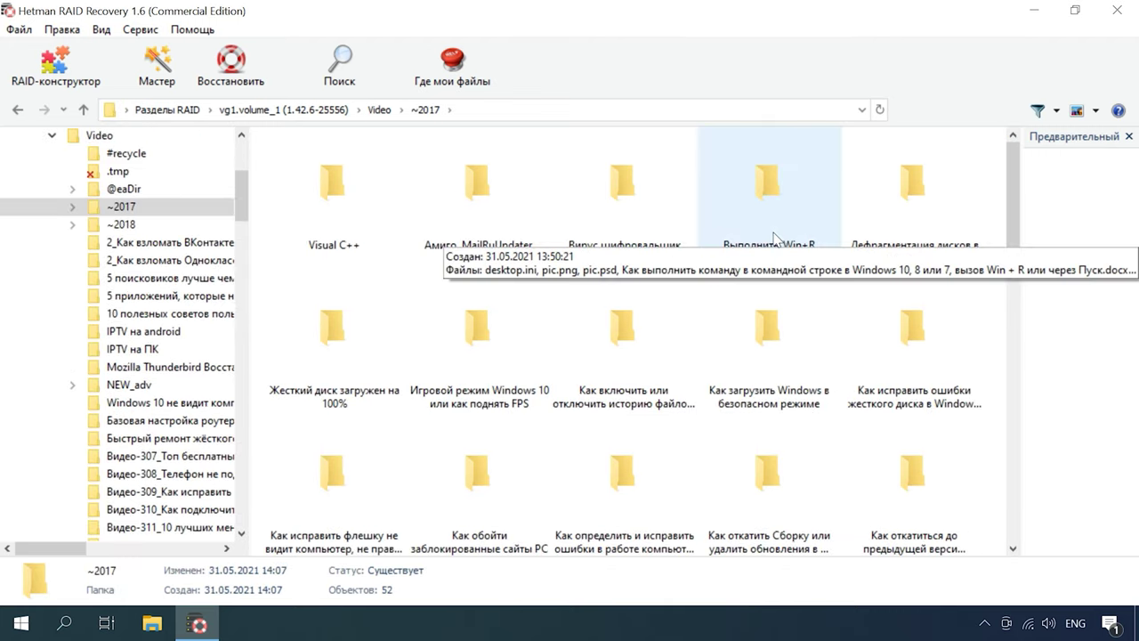
pyautogui.doubleClick(336, 212)
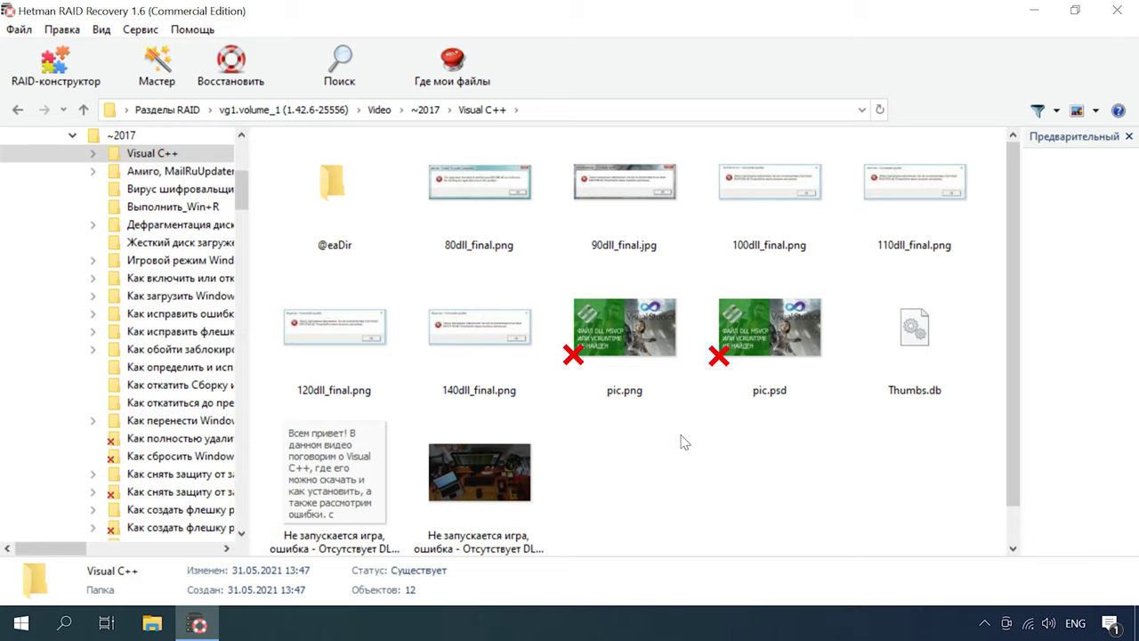
# Select pic.png, pic.psd and the six error-message images from 80dll_final.png through 140dll_final.png for recovery
pyautogui.click(659, 329)
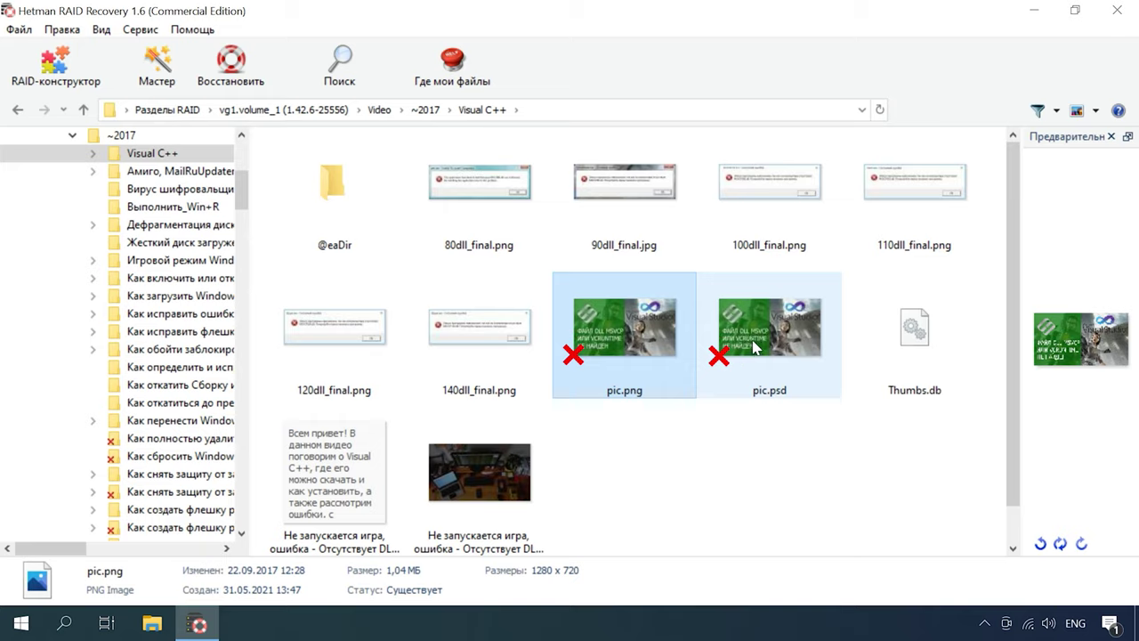
pyautogui.keyDown('ctrl'); pyautogui.click(765, 339); pyautogui.keyUp('ctrl')
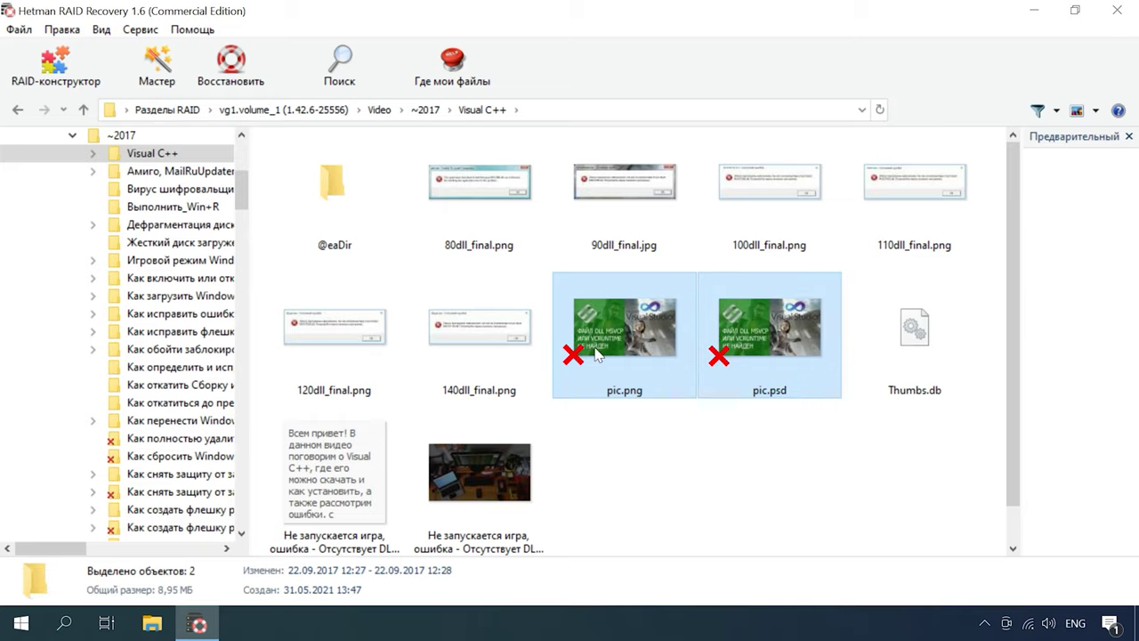
pyautogui.keyDown('ctrl'); pyautogui.click(497, 335); pyautogui.keyUp('ctrl')
pyautogui.keyDown('ctrl'); pyautogui.click(348, 334); pyautogui.keyUp('ctrl')
pyautogui.keyDown('ctrl'); pyautogui.click(456, 203); pyautogui.keyUp('ctrl')
pyautogui.keyDown('ctrl'); pyautogui.click(668, 205); pyautogui.keyUp('ctrl')
pyautogui.keyDown('ctrl'); pyautogui.click(790, 199); pyautogui.keyUp('ctrl')
pyautogui.keyDown('ctrl'); pyautogui.click(868, 225); pyautogui.keyUp('ctrl')
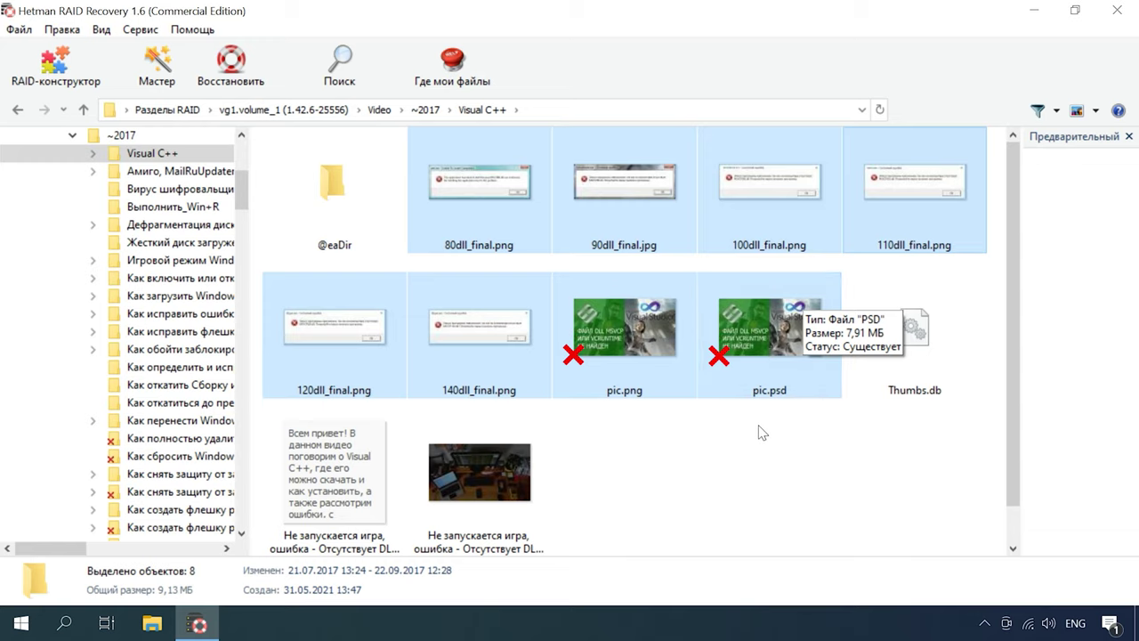
# Recover the selected files to the hard disk with C:\3\ as the save path, and finish the recovery wizard
pyautogui.click(233, 75)
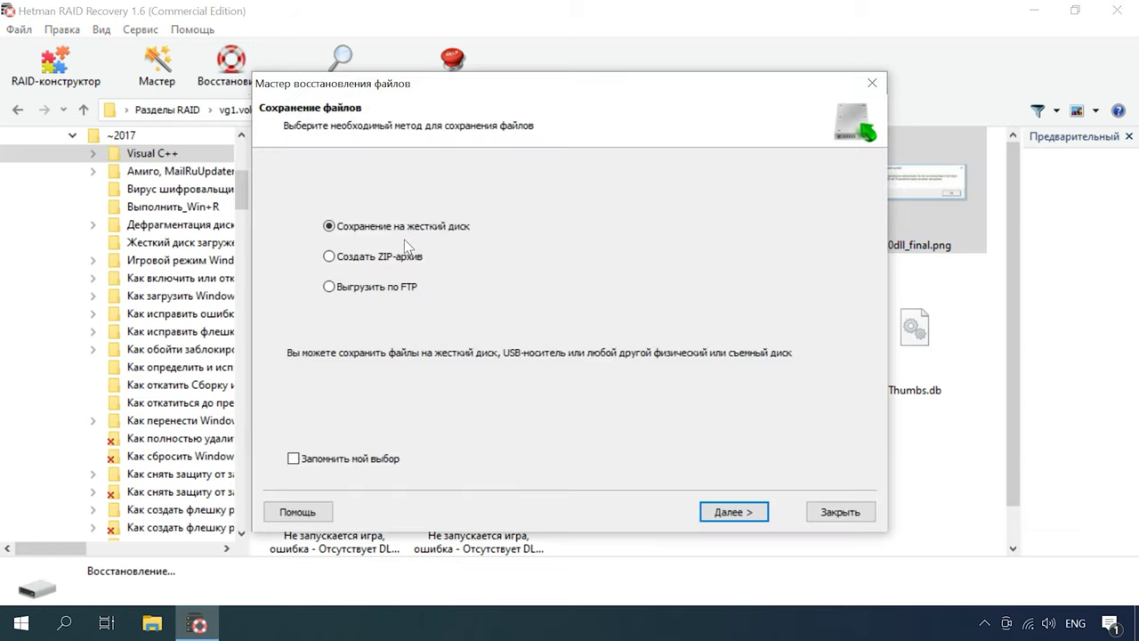
pyautogui.click(734, 513)
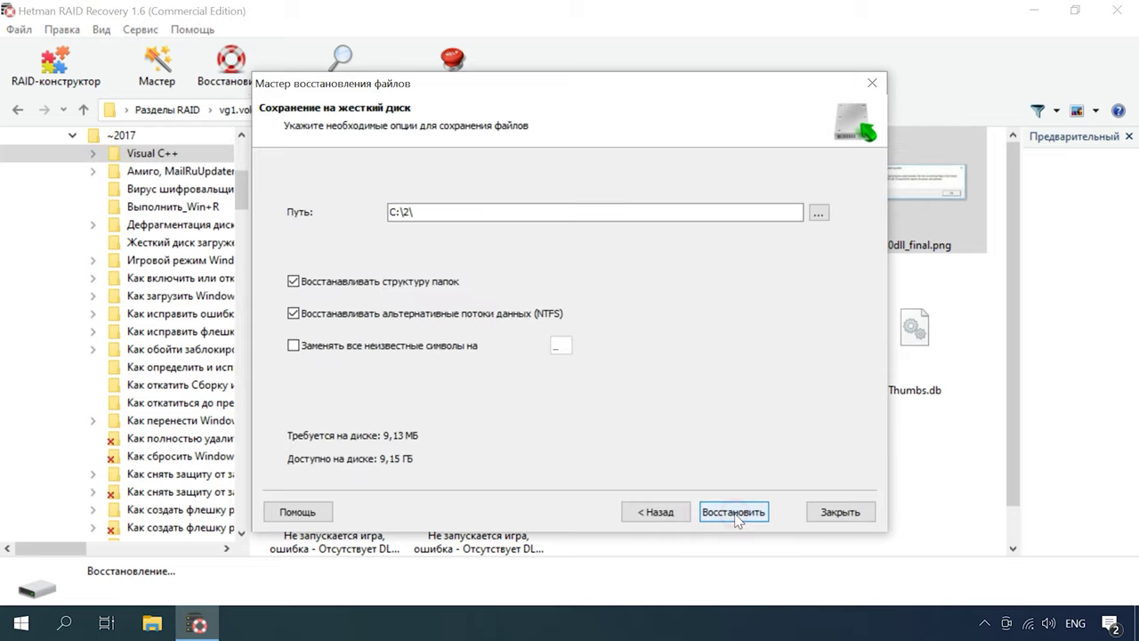
pyautogui.click(410, 213)
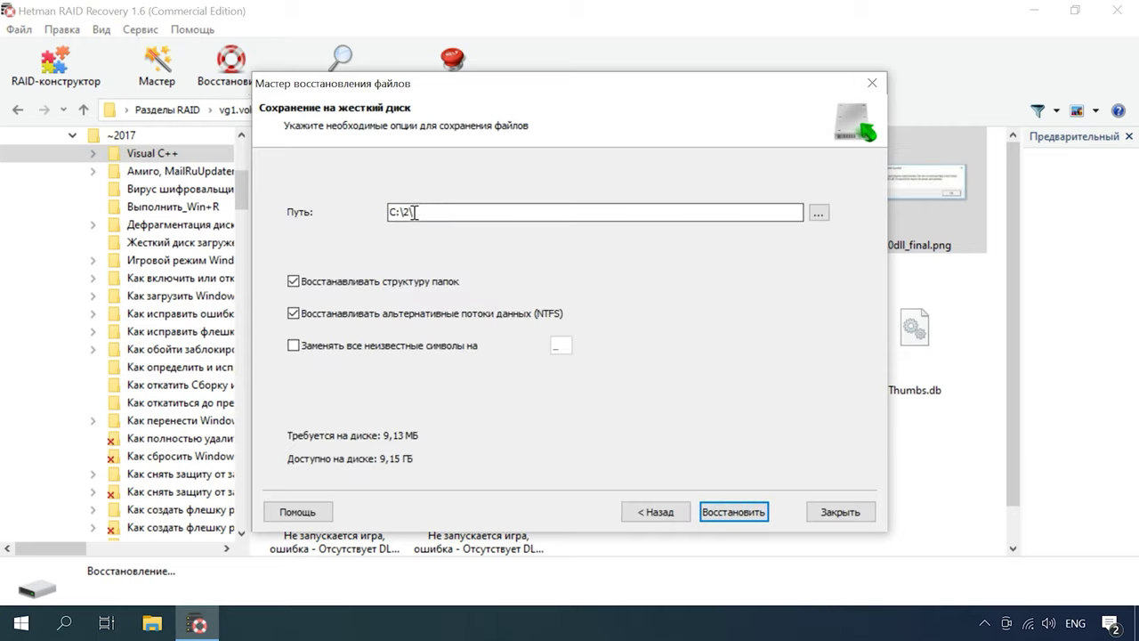
pyautogui.moveTo(412, 213); pyautogui.dragTo(402, 213)
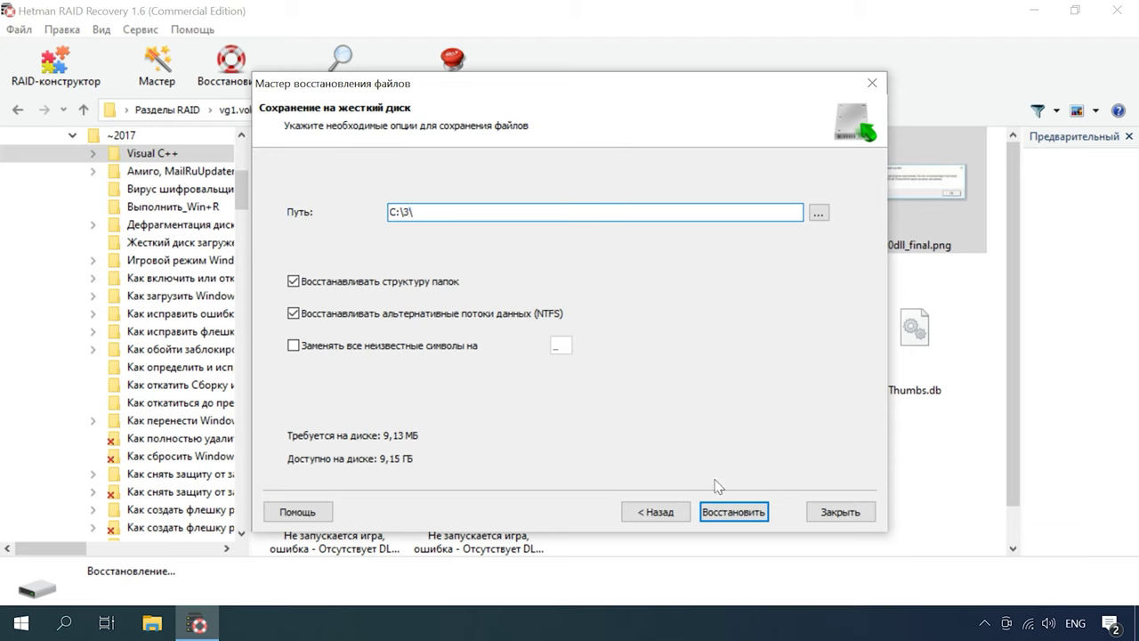
pyautogui.click(739, 513)
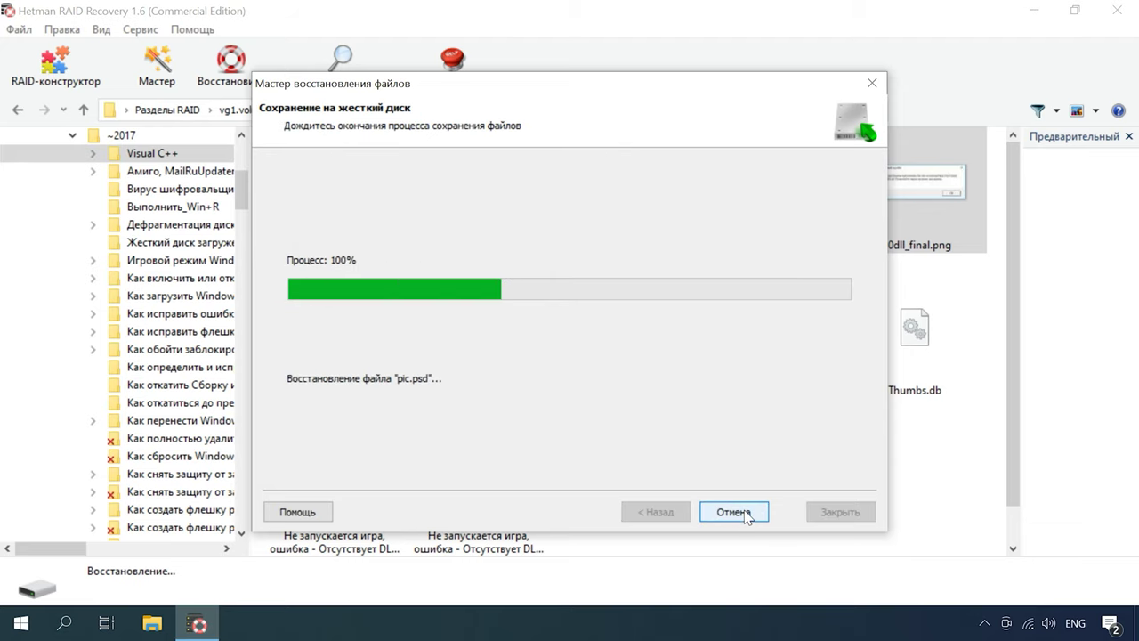
pyautogui.click(731, 515)
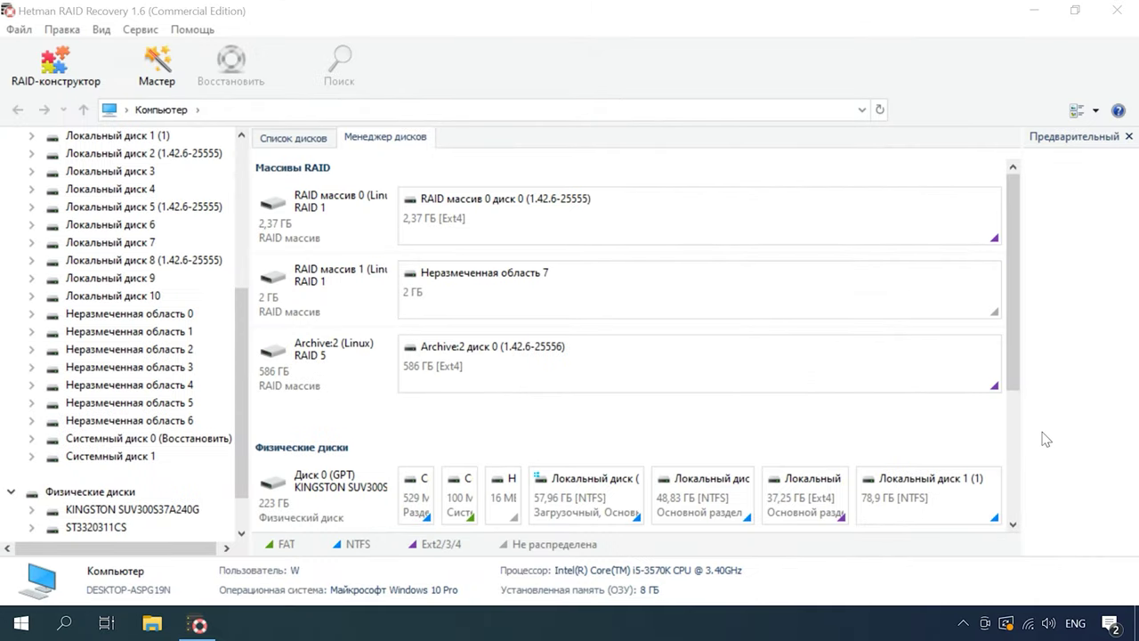
# Inspect the properties of the RAID массив 0 and Archive:2 arrays in the disk overview
pyautogui.click(498, 228)
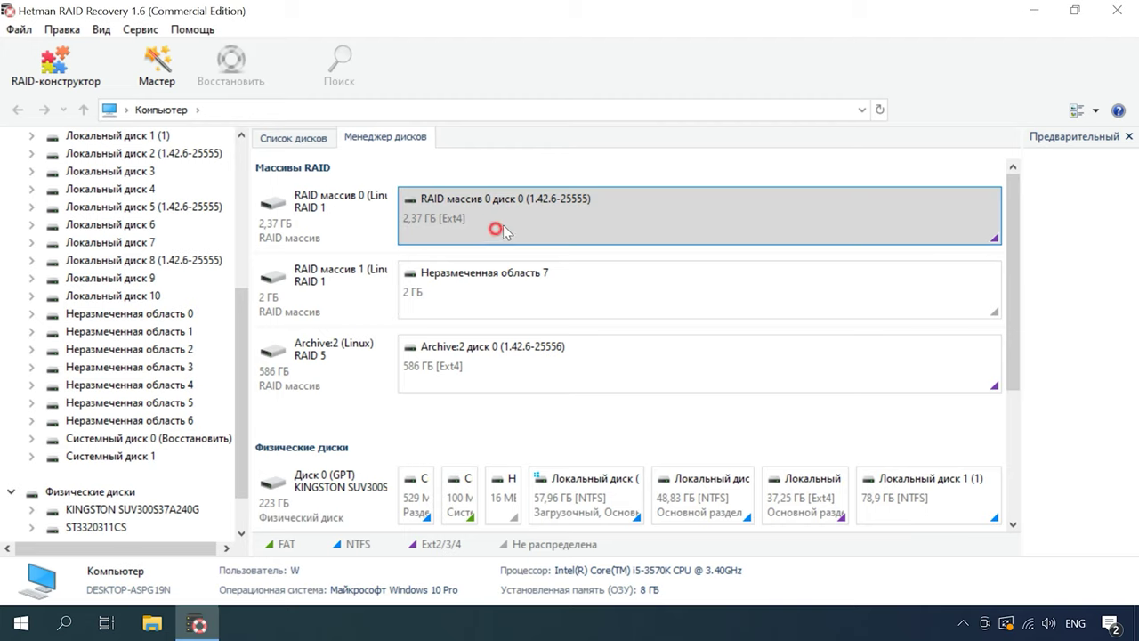
pyautogui.click(317, 230)
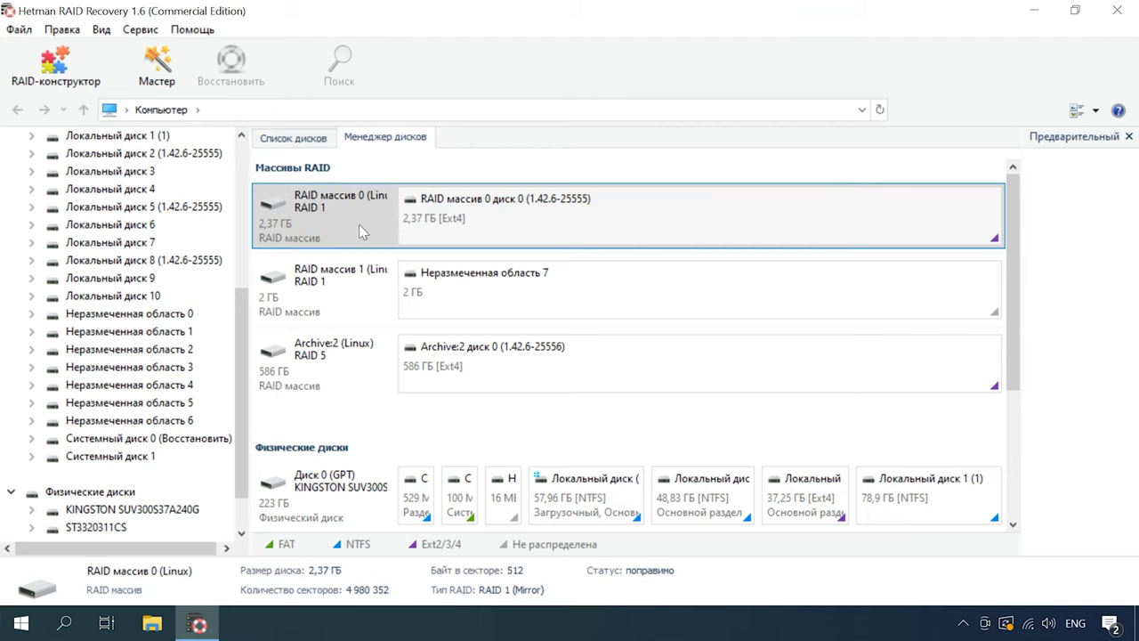
pyautogui.click(367, 382)
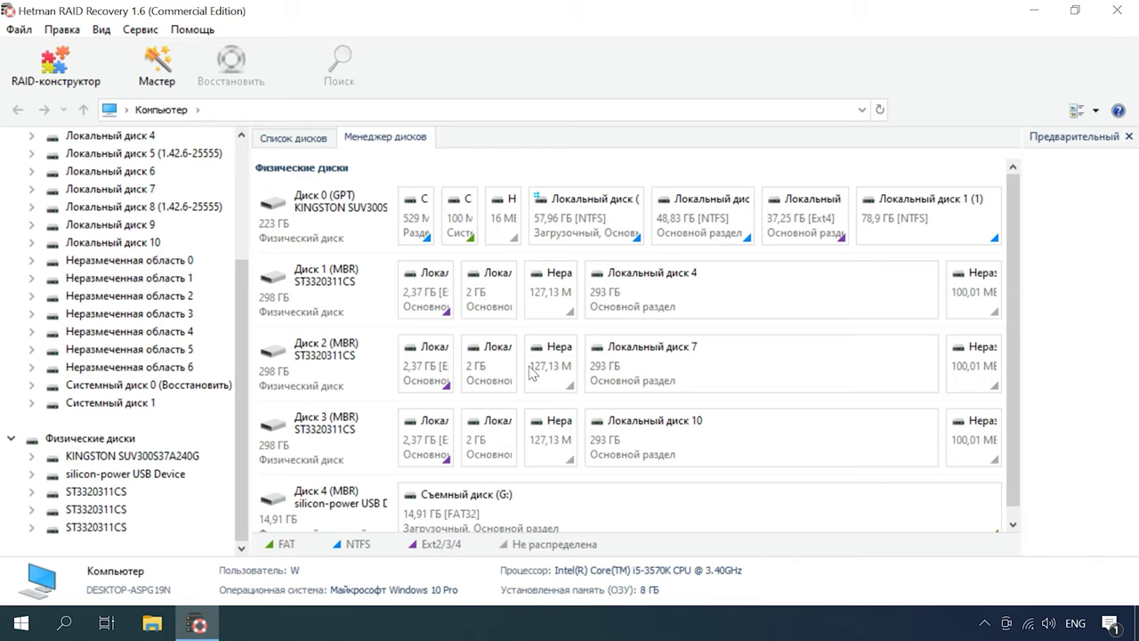
# Start the RAID constructor and choose manual array creation (Создание вручную)
pyautogui.click(64, 75)
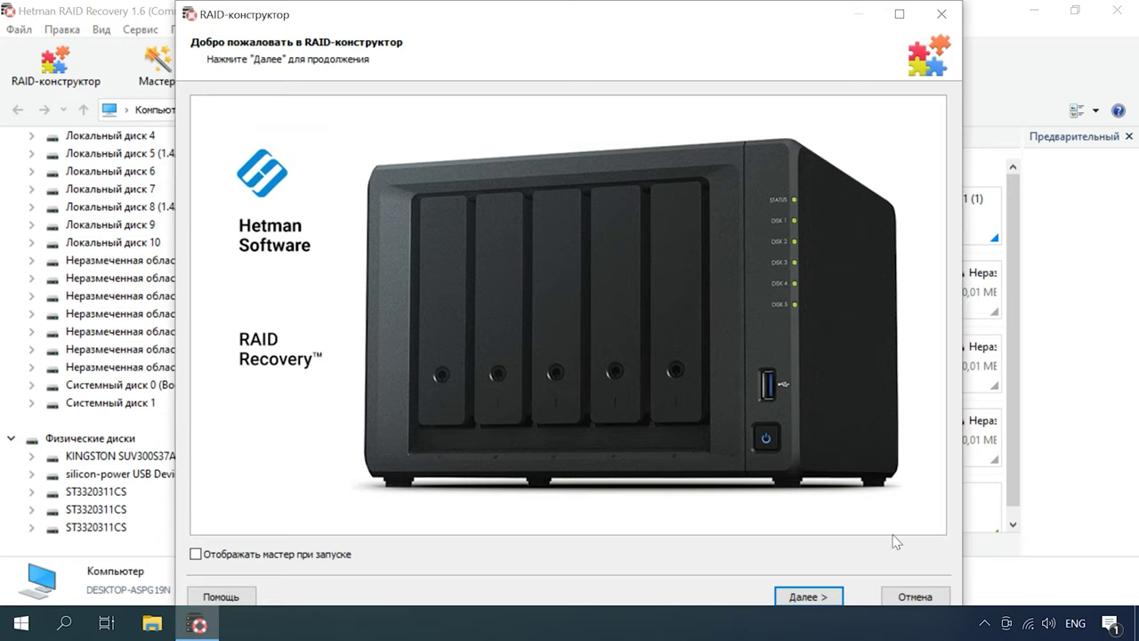
pyautogui.click(826, 599)
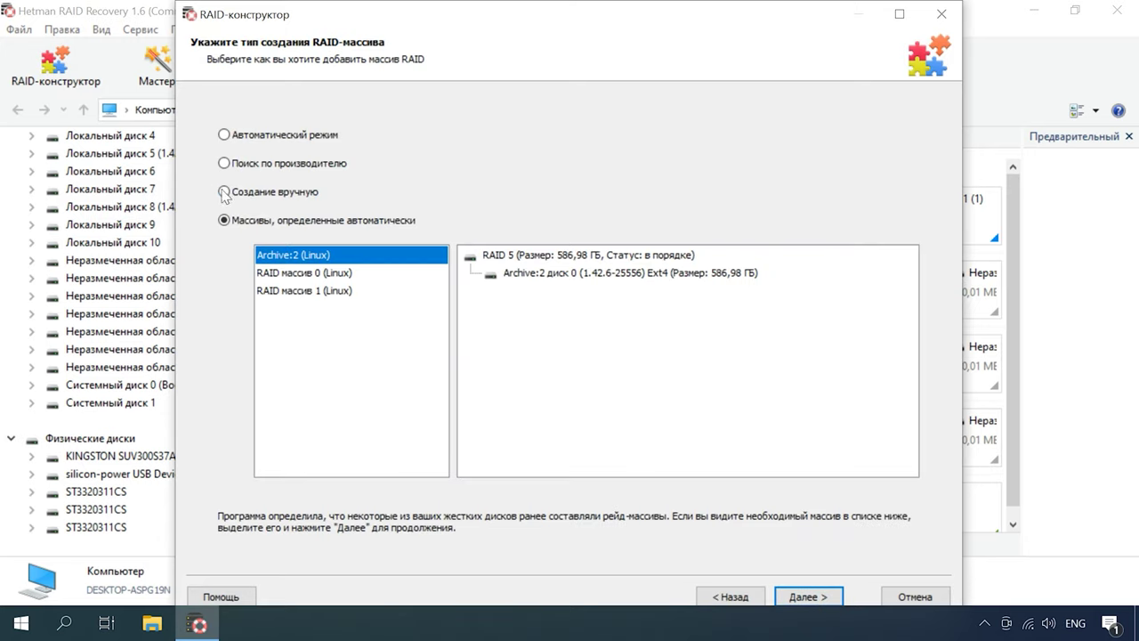
pyautogui.click(251, 194)
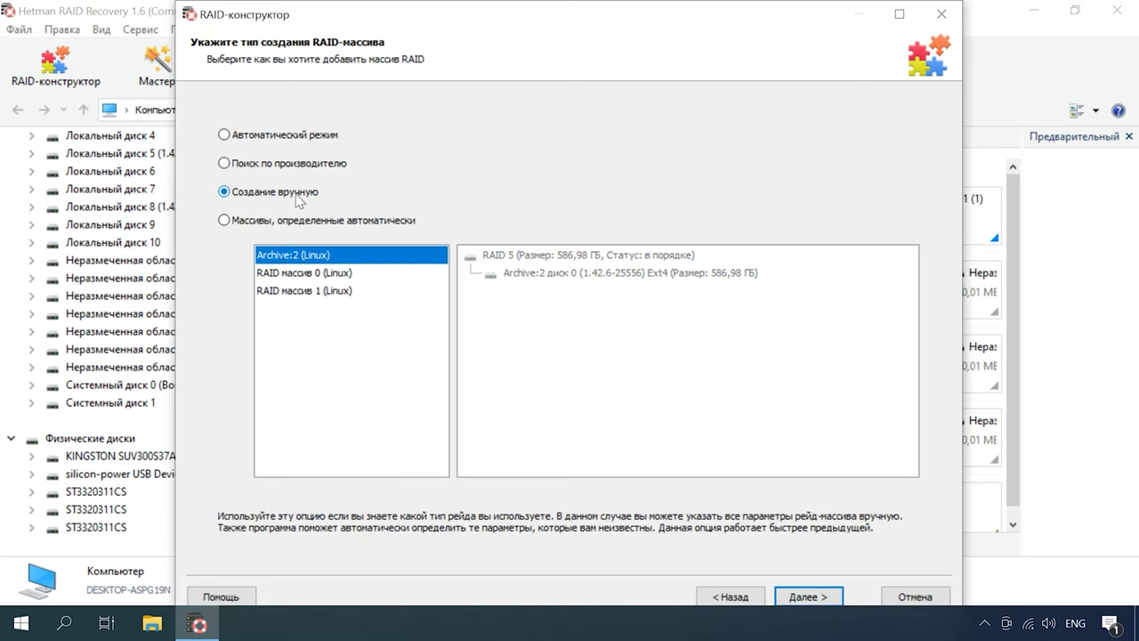
pyautogui.click(827, 599)
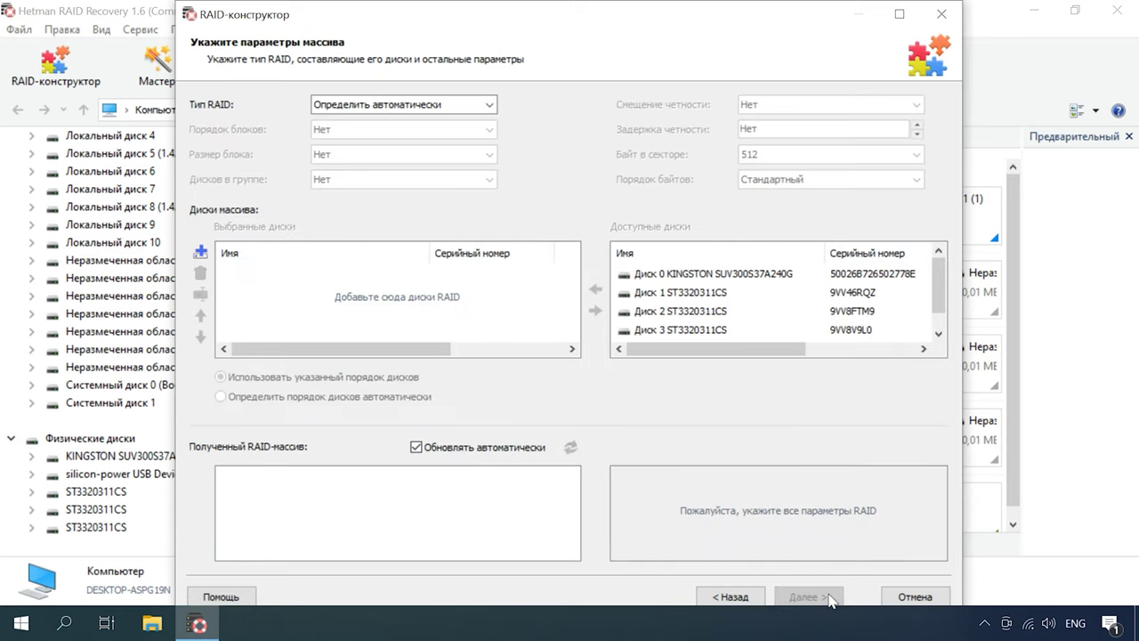
# Set the array type to RAID 5 (Parity), the block order to Left Synchronous and the block size to 64 КБ
pyautogui.click(489, 105)
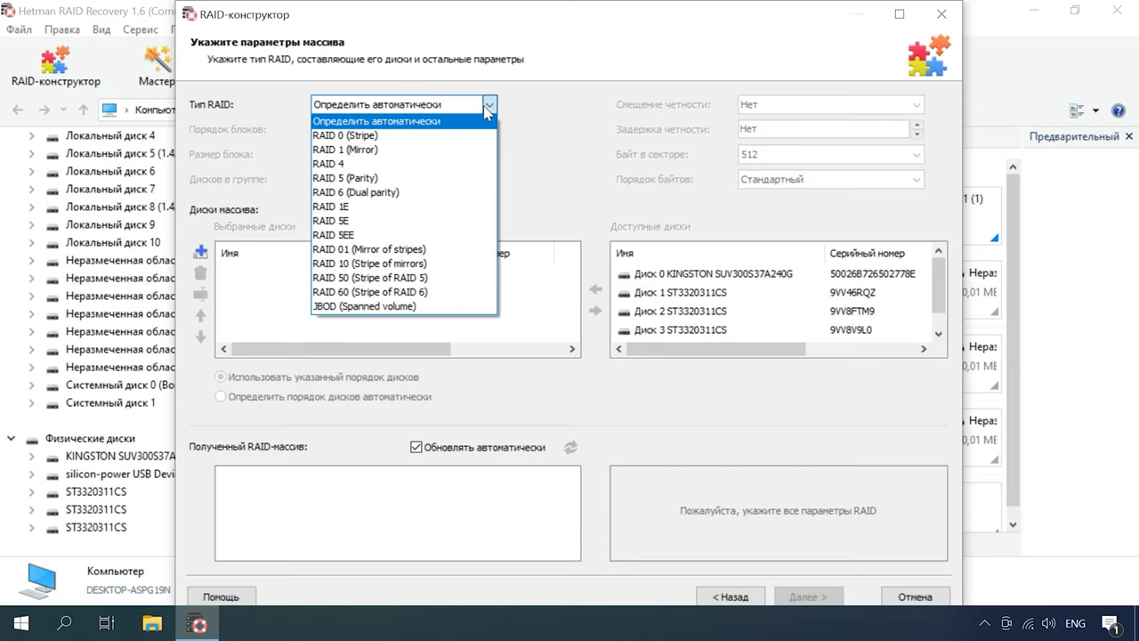
pyautogui.click(418, 178)
pyautogui.click(487, 129)
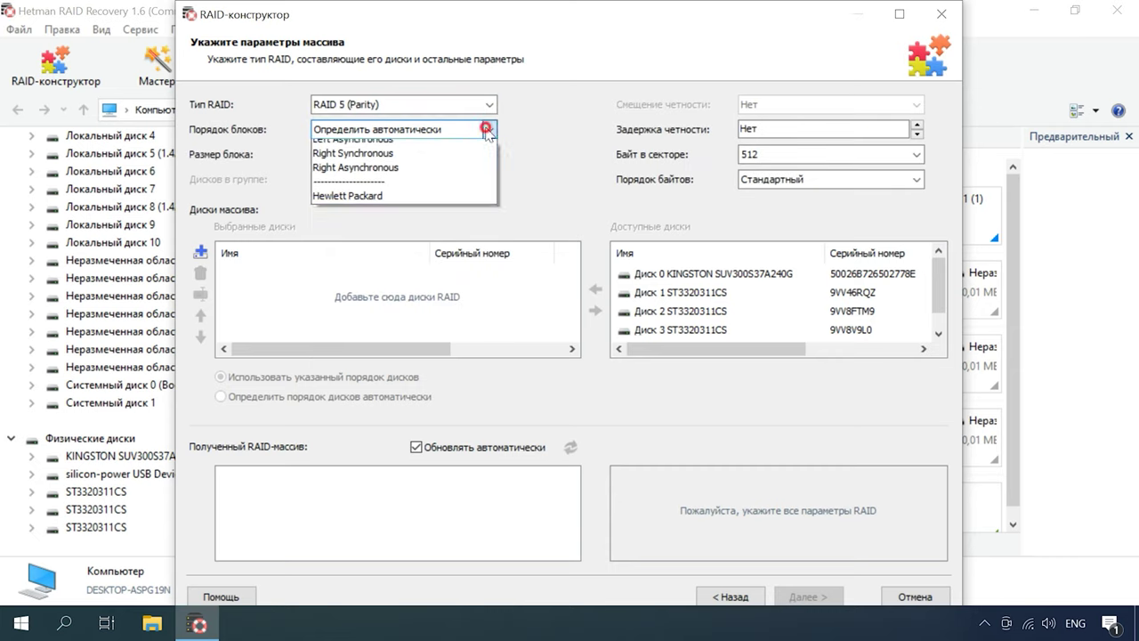
pyautogui.click(433, 176)
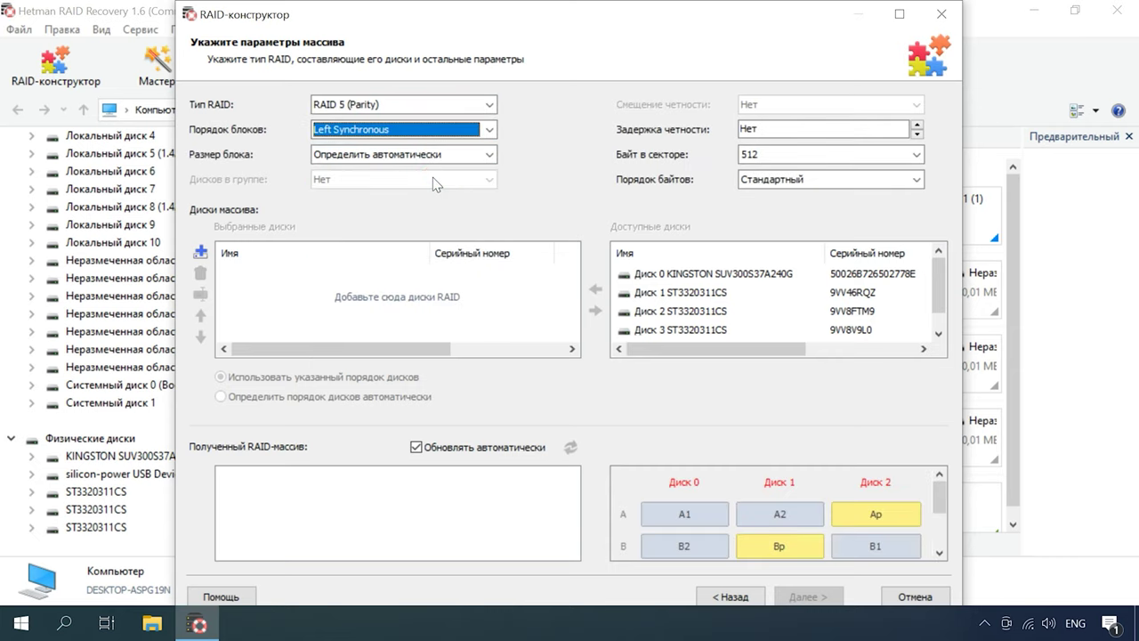
pyautogui.click(472, 154)
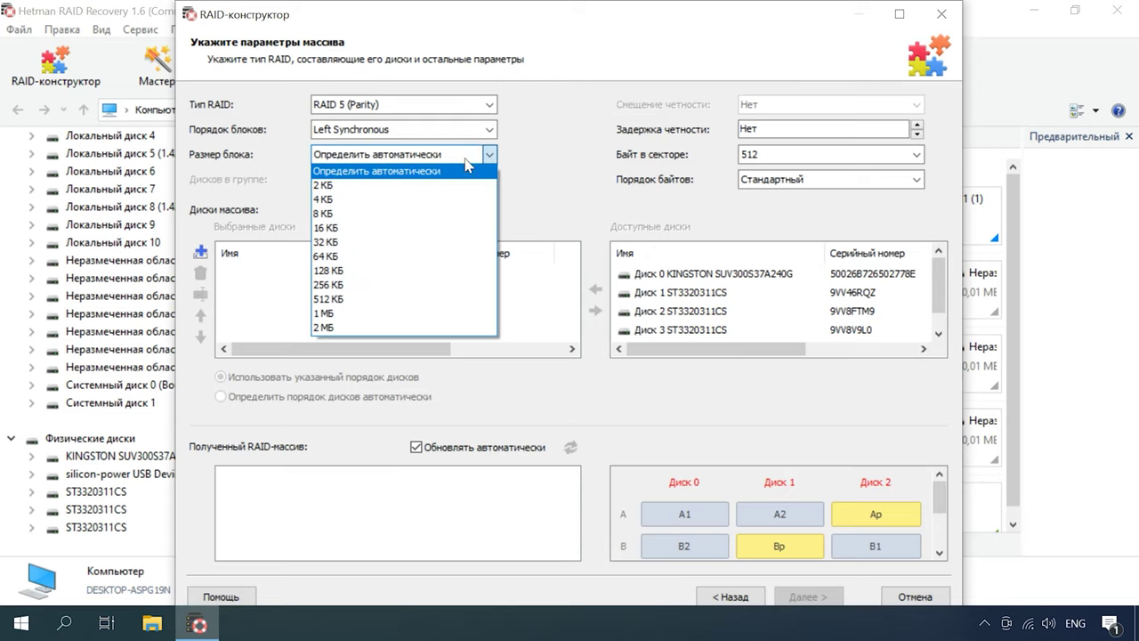
pyautogui.click(386, 259)
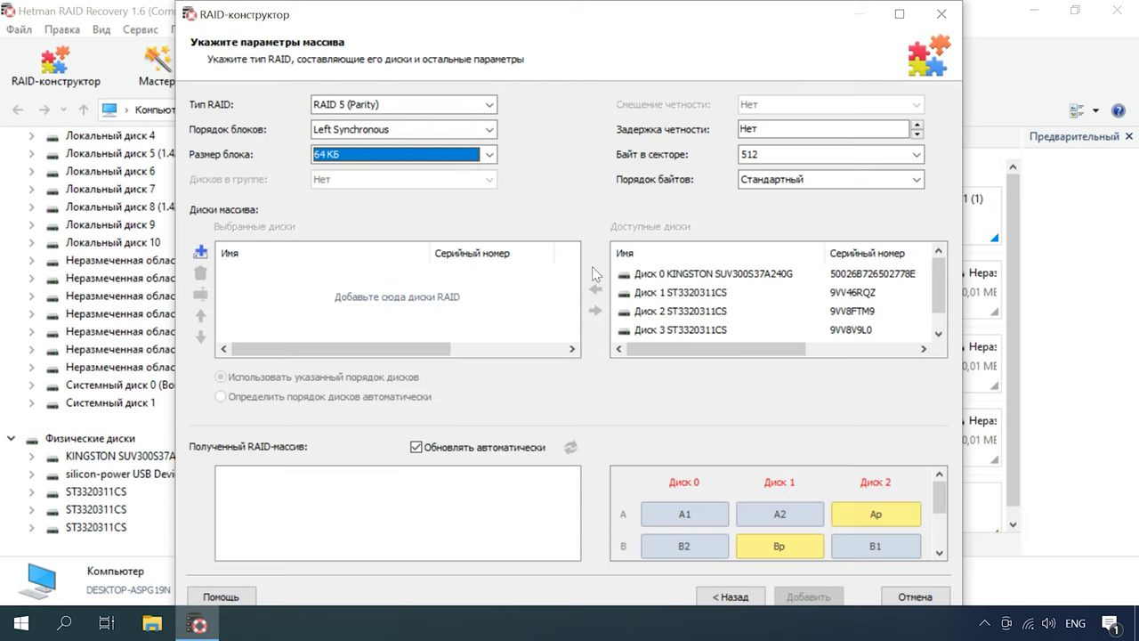
# Add the three ST3320311CS drives, Диск 1, Диск 2 and Диск 3, to the array
pyautogui.click(676, 294)
pyautogui.click(595, 290)
pyautogui.click(596, 290)
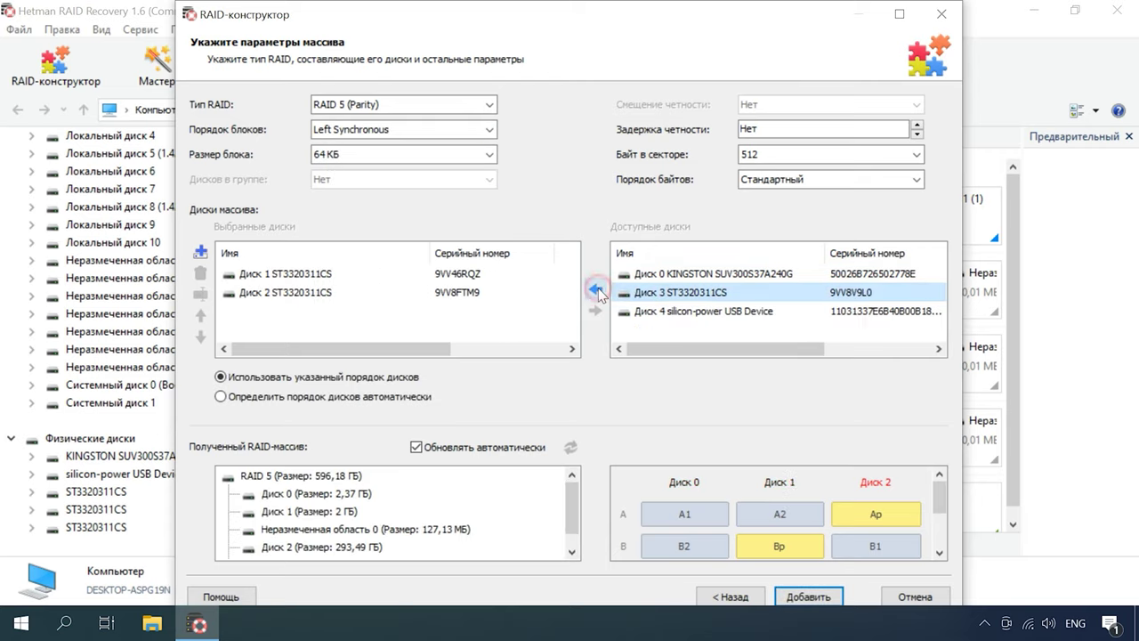
pyautogui.click(596, 290)
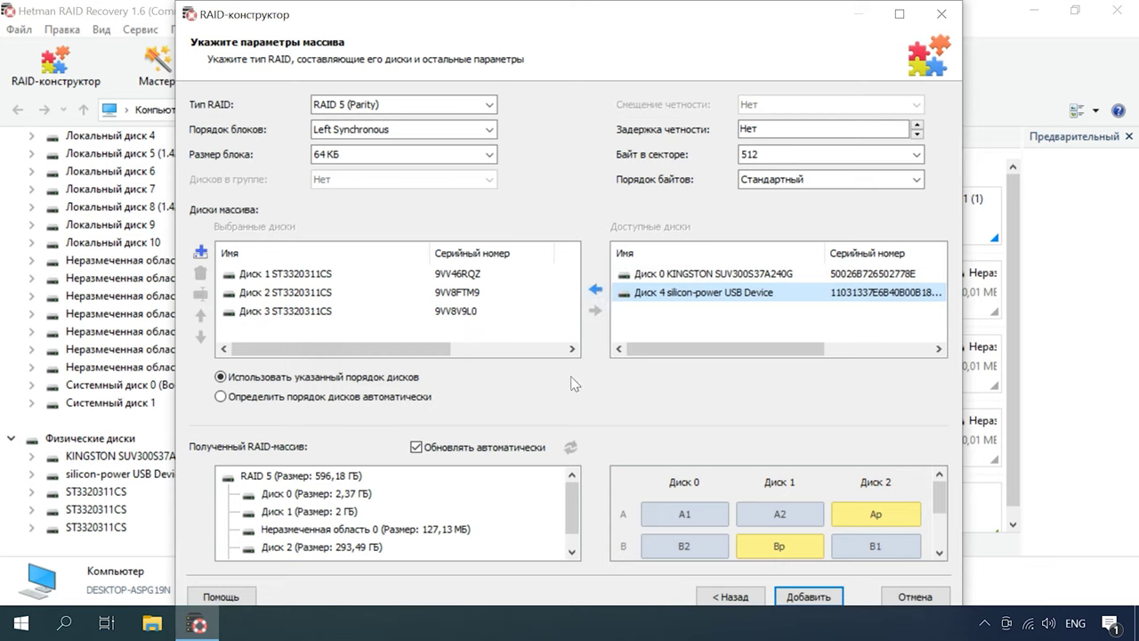
# Reorder the array's drives to Диск 3, Диск 1, Диск 2
pyautogui.click(262, 273)
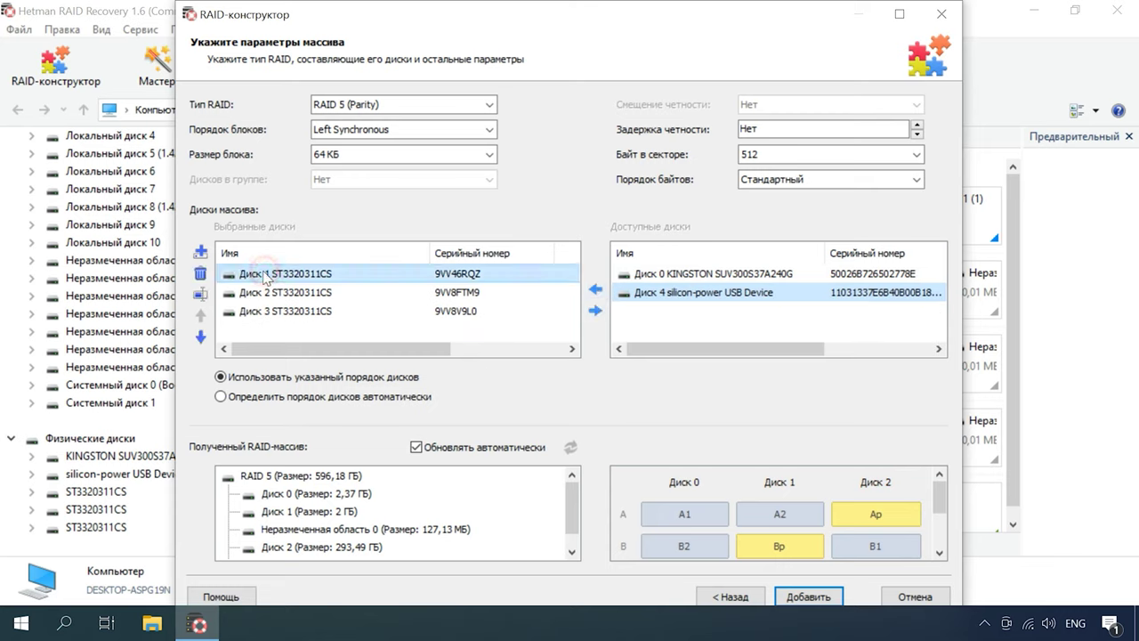
pyautogui.click(298, 292)
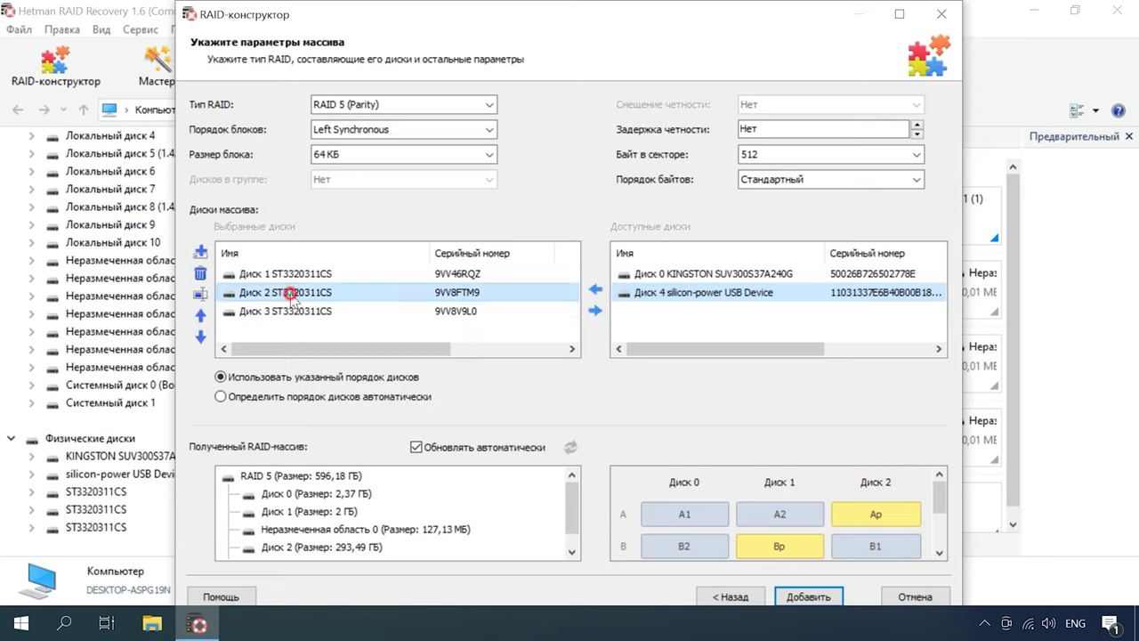
pyautogui.click(201, 316)
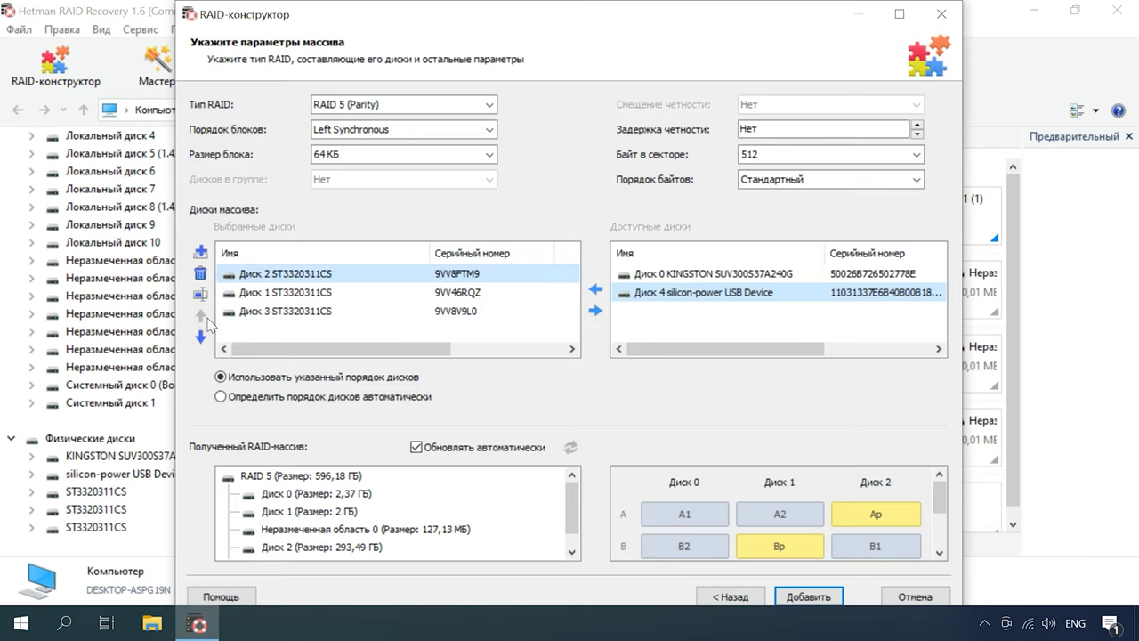
pyautogui.click(201, 253)
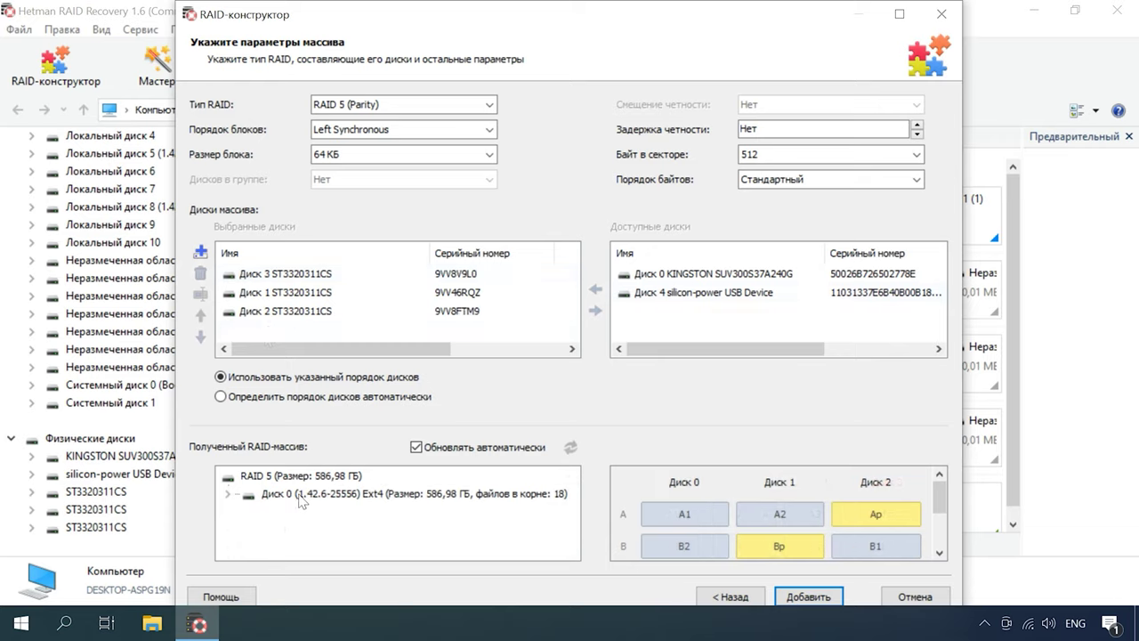
# Examine the folder tree of the Ext4 volume in the resulting RAID array, including the Documents folder, and collapse it
pyautogui.click(296, 497)
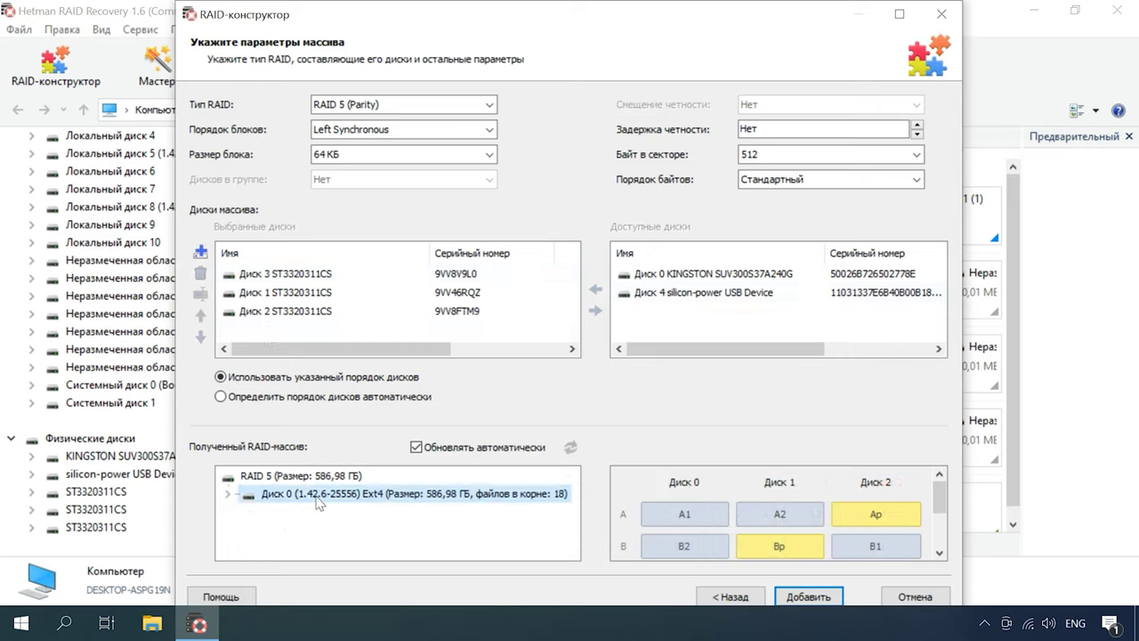
pyautogui.click(231, 495)
pyautogui.scroll(-3, 302, 514)
pyautogui.scroll(-4, 303, 516)
pyautogui.scroll(4, 305, 518)
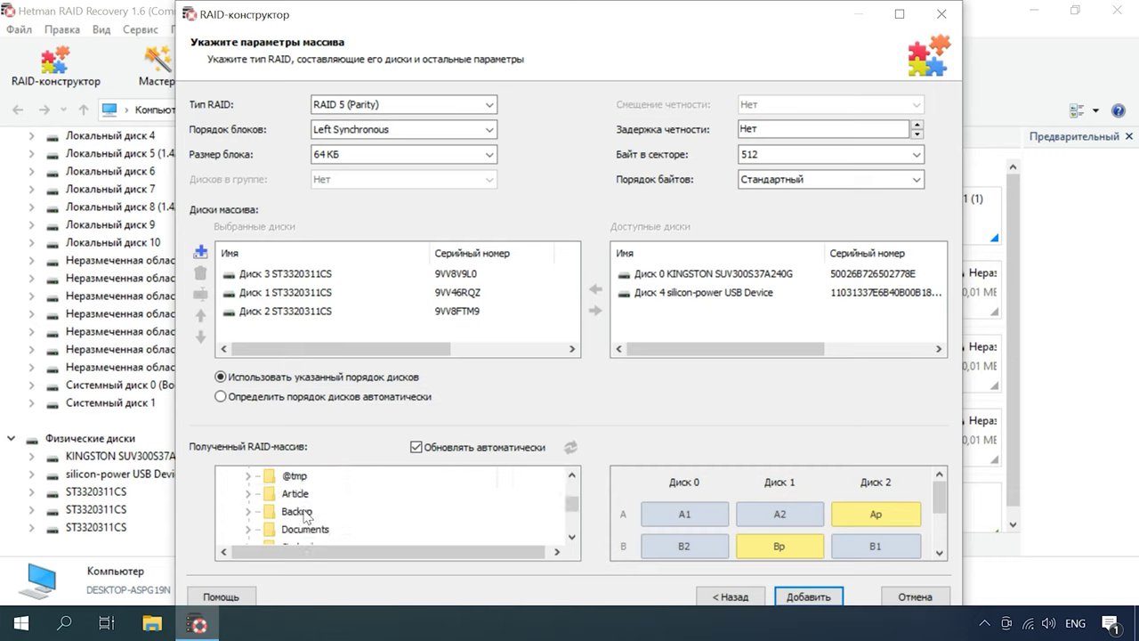
pyautogui.click(296, 529)
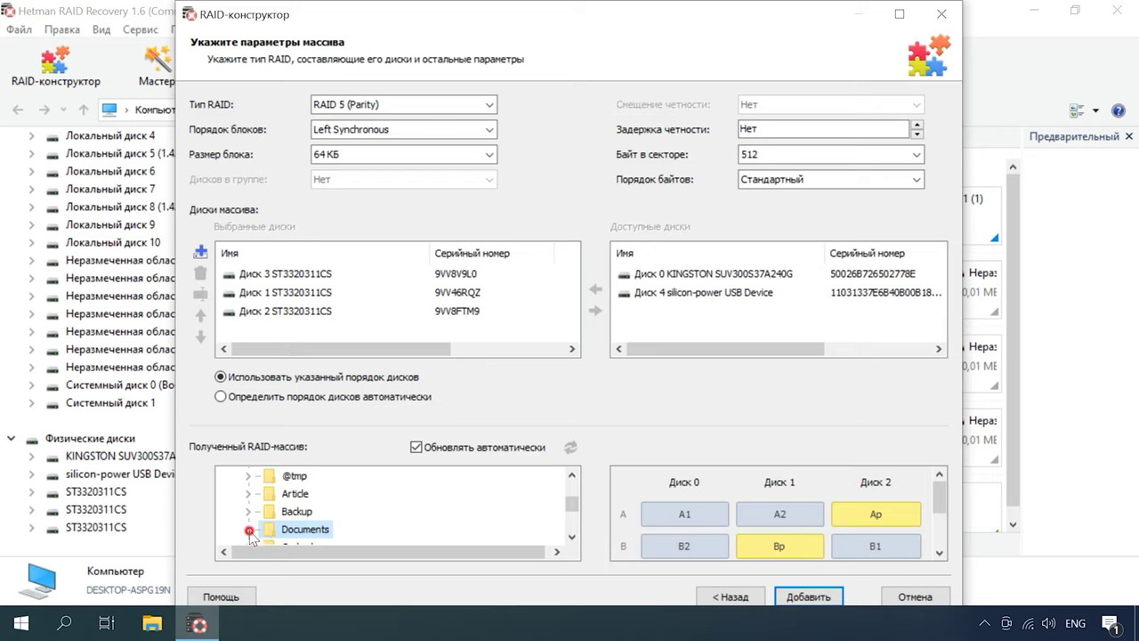
pyautogui.scroll(-1, 309, 509)
pyautogui.scroll(4, 310, 506)
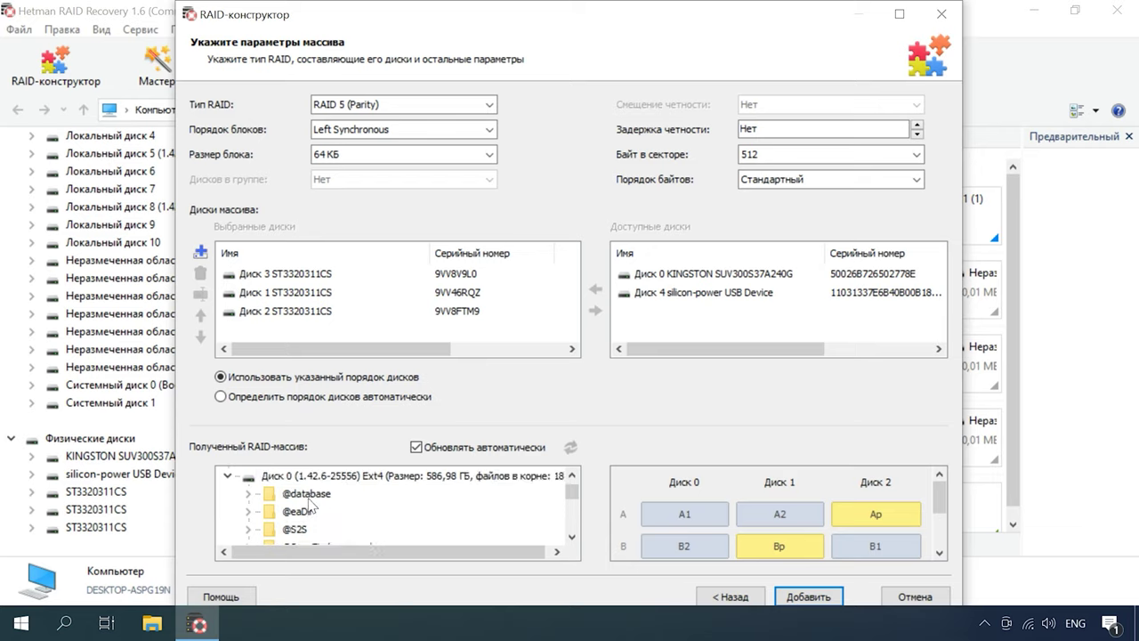
pyautogui.click(228, 494)
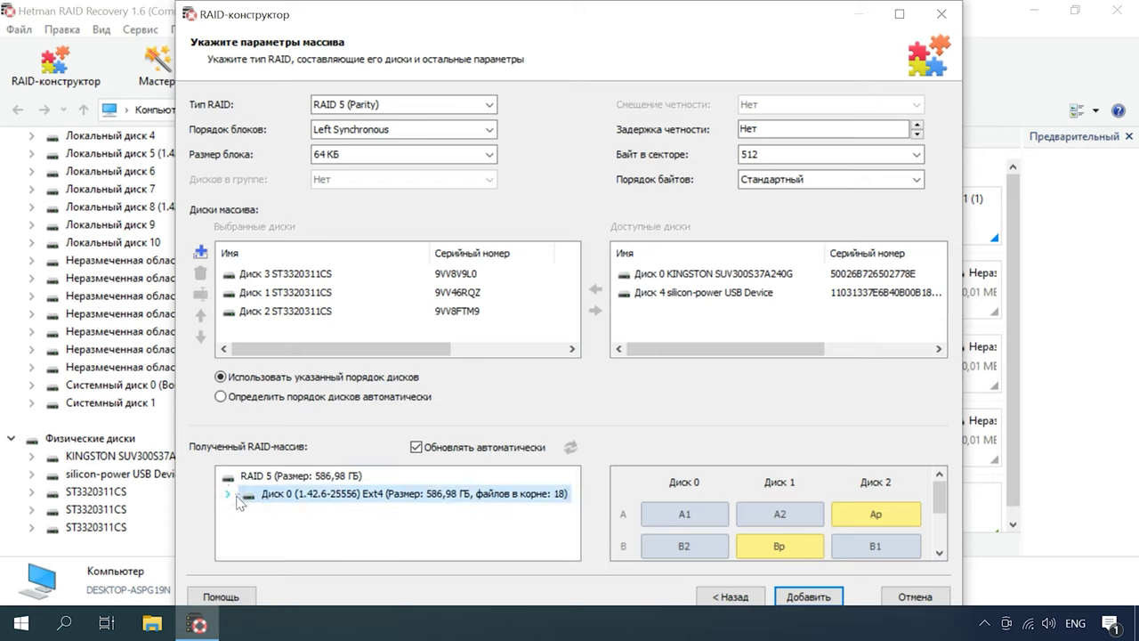
# Add the assembled RAID 5 array to the disk manager and run a quick scan (Быстрое сканирование) of its Ext4 volume
pyautogui.click(808, 597)
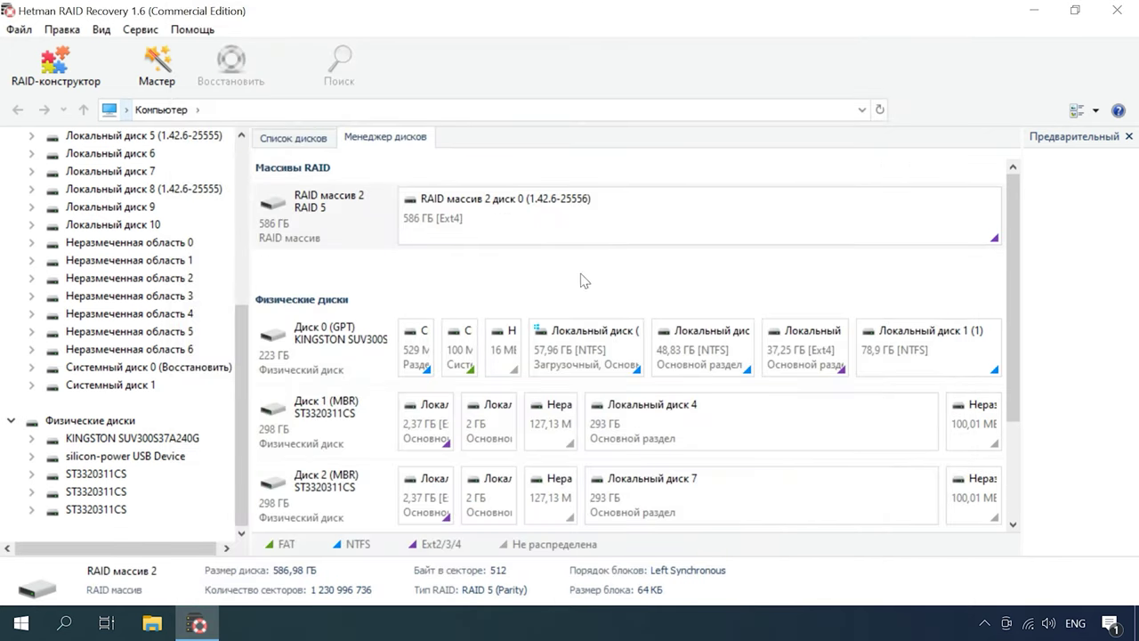
pyautogui.click(503, 223)
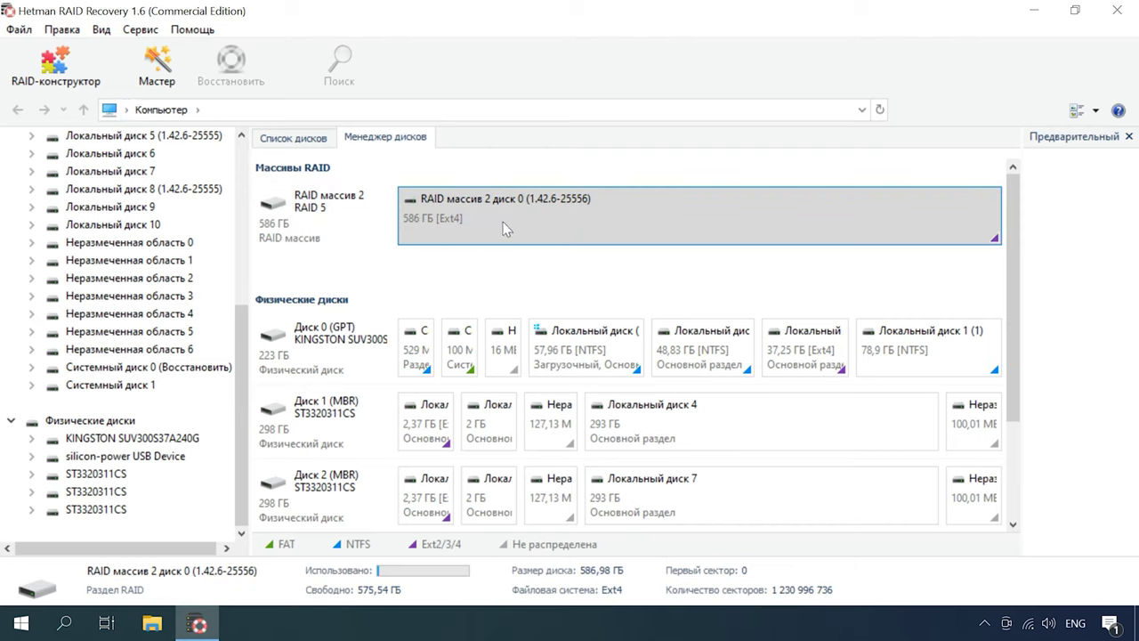
pyautogui.rightClick(588, 229)
pyautogui.click(627, 242)
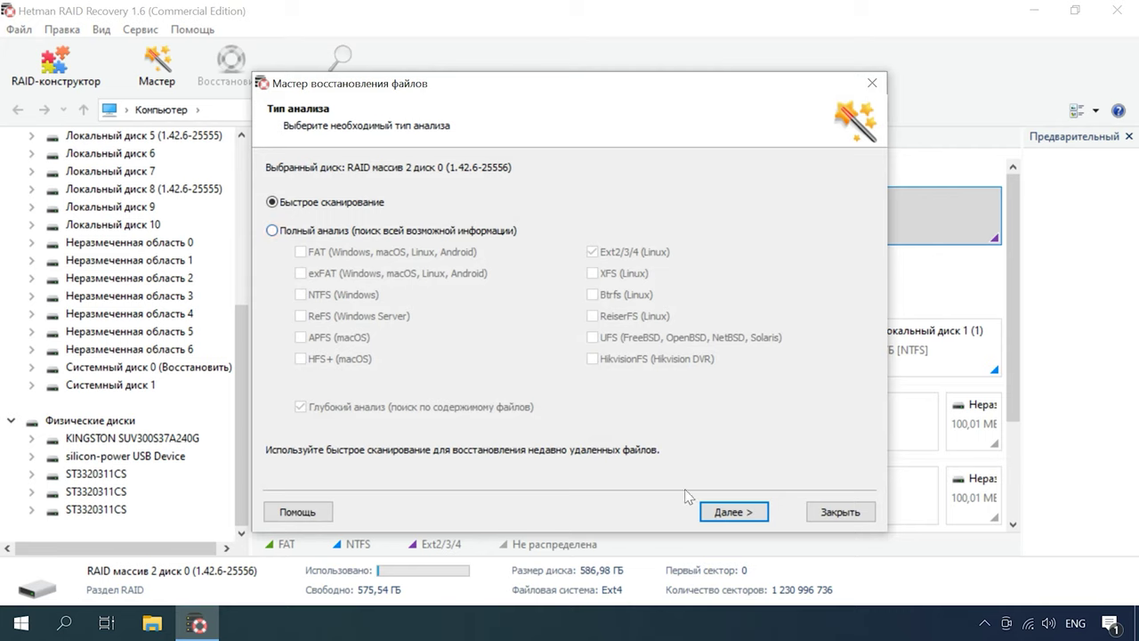
pyautogui.click(733, 513)
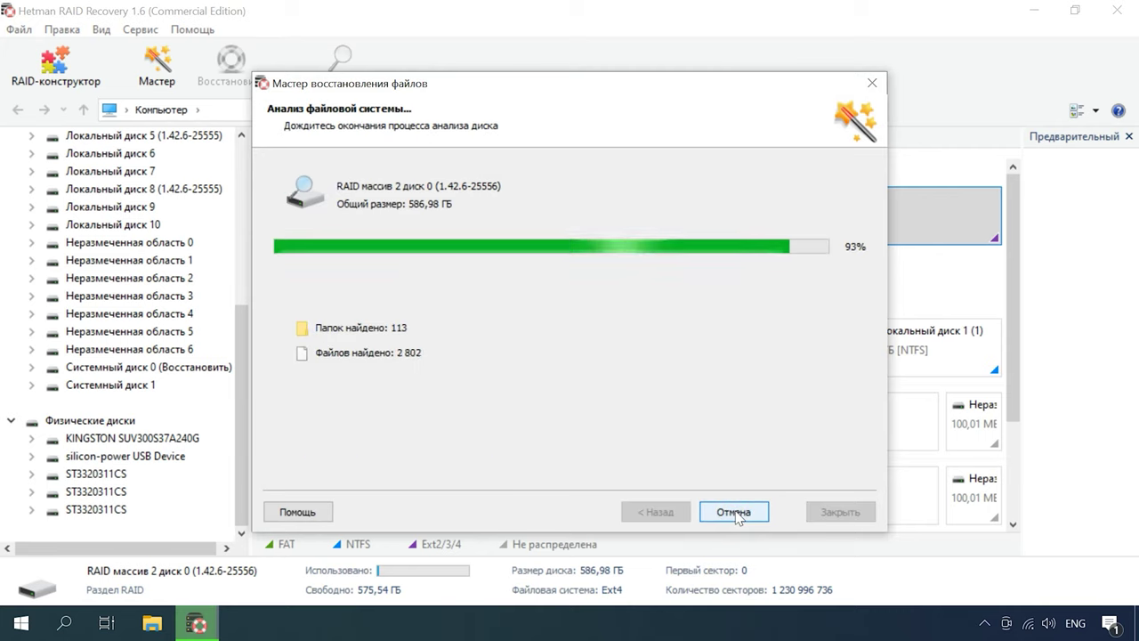
pyautogui.click(735, 512)
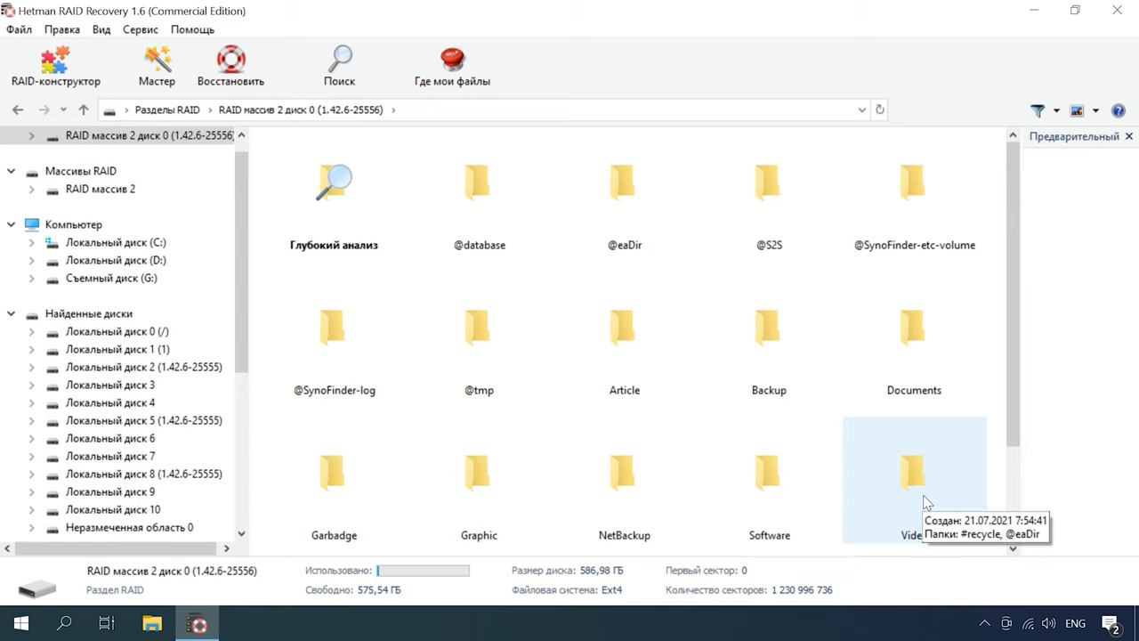
# Open the data folder inside the folder bearing a person's first name in the volume's Documents folder
pyautogui.scroll(-2, 926, 501)
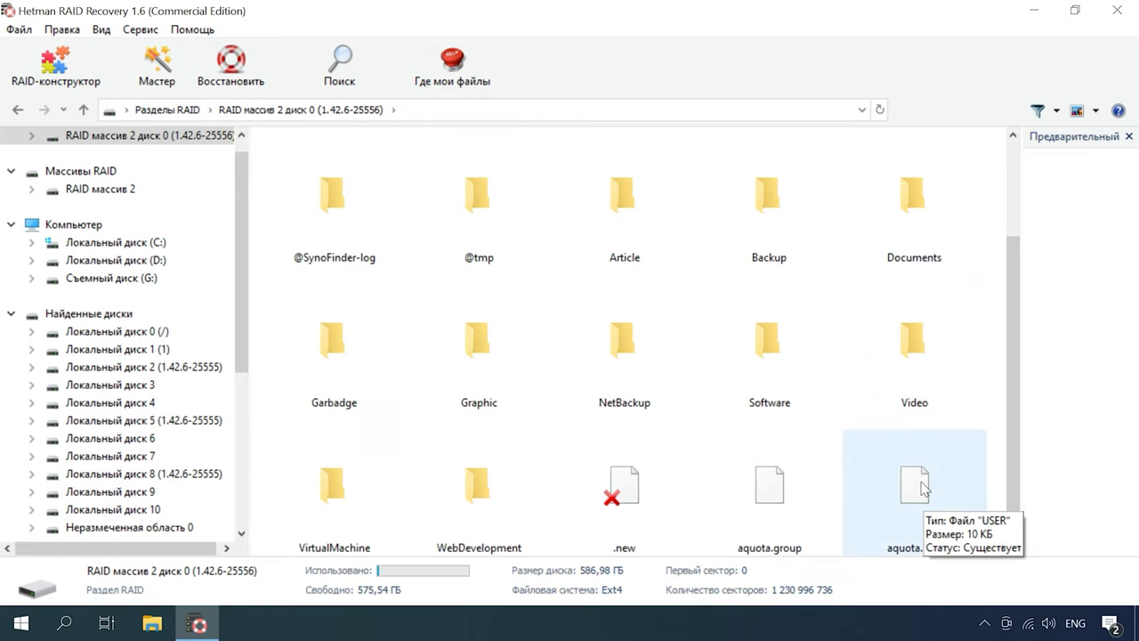
pyautogui.doubleClick(951, 217)
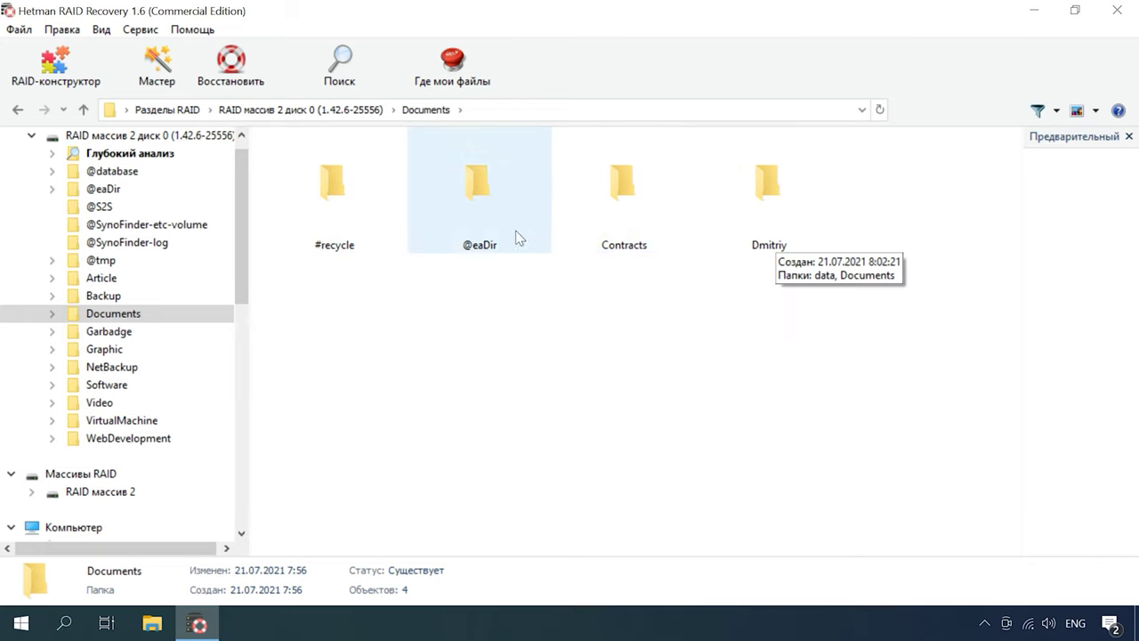
pyautogui.doubleClick(770, 233)
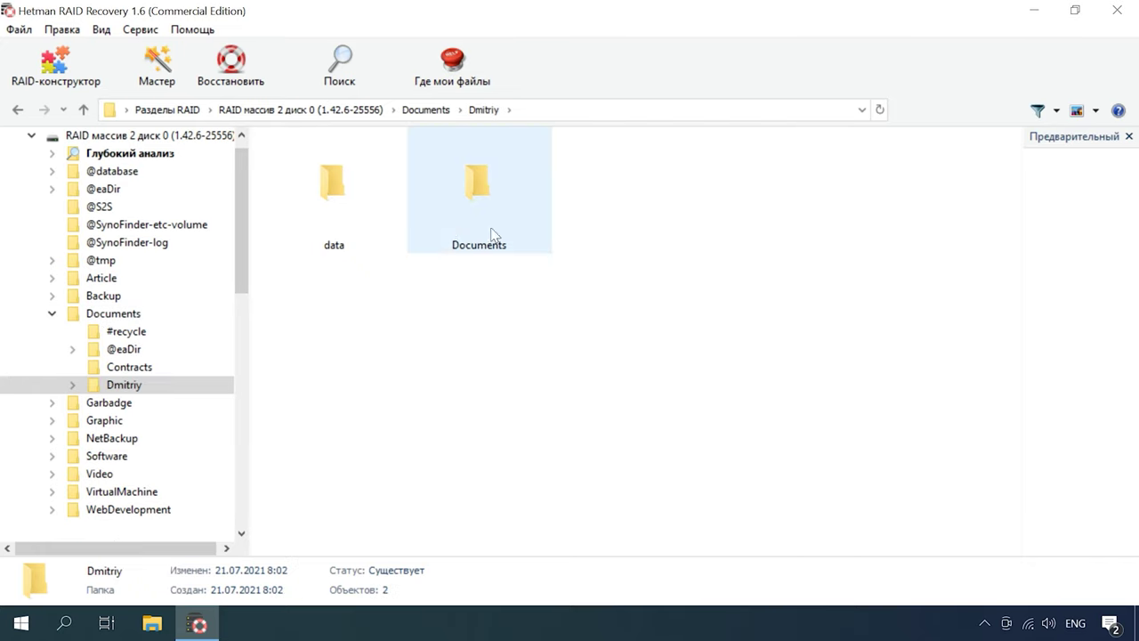
pyautogui.doubleClick(381, 234)
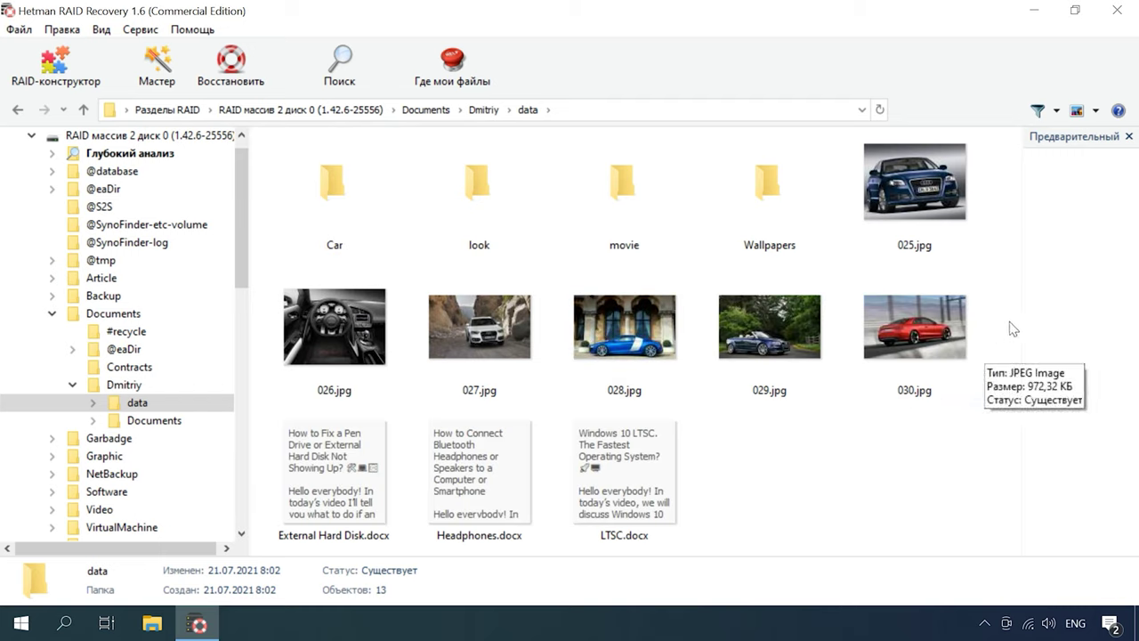
# Recover the images 026.jpg through 030.jpg to the hard disk, using the path C:\5\, and finish the recovery wizard
pyautogui.moveTo(1011, 328); pyautogui.dragTo(305, 337)
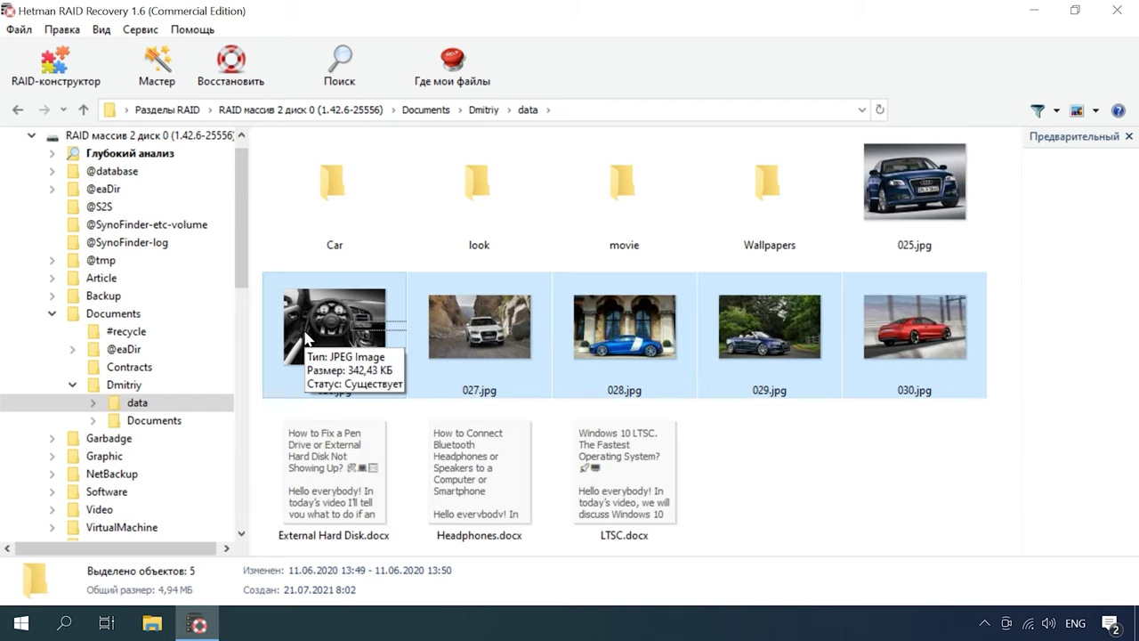
pyautogui.click(234, 88)
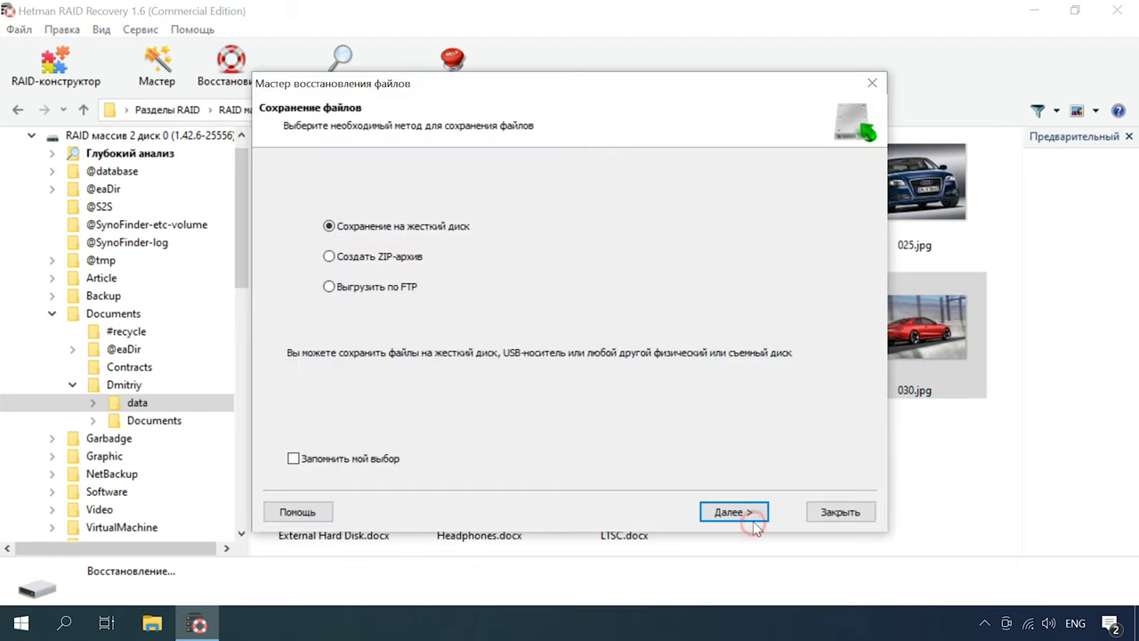
pyautogui.click(732, 512)
pyautogui.click(407, 212)
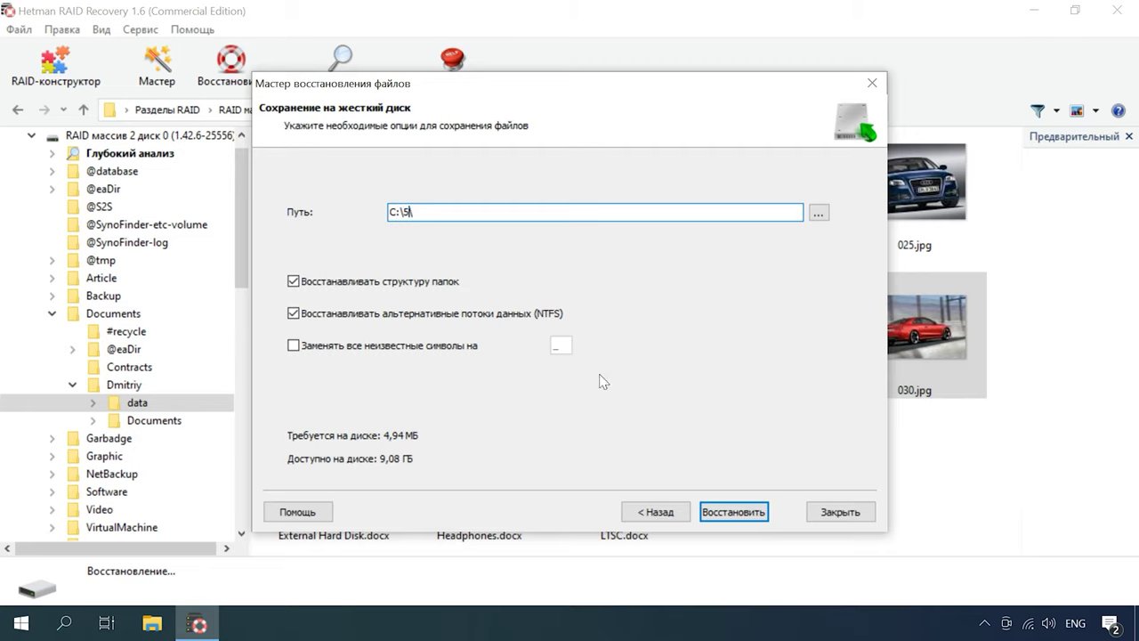
pyautogui.click(723, 513)
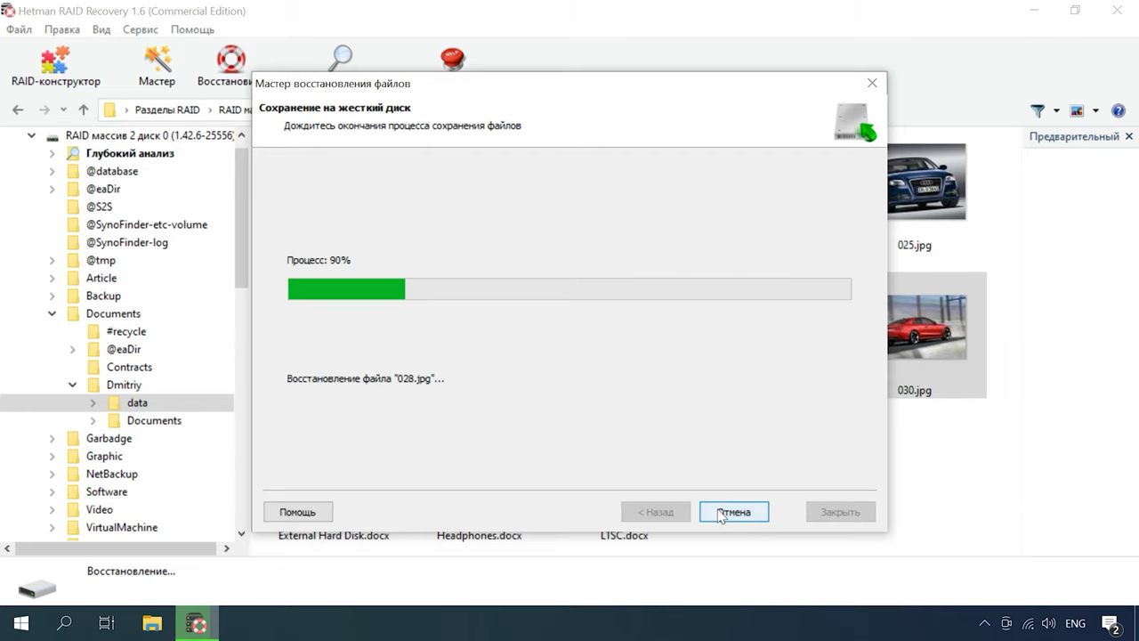
pyautogui.click(723, 513)
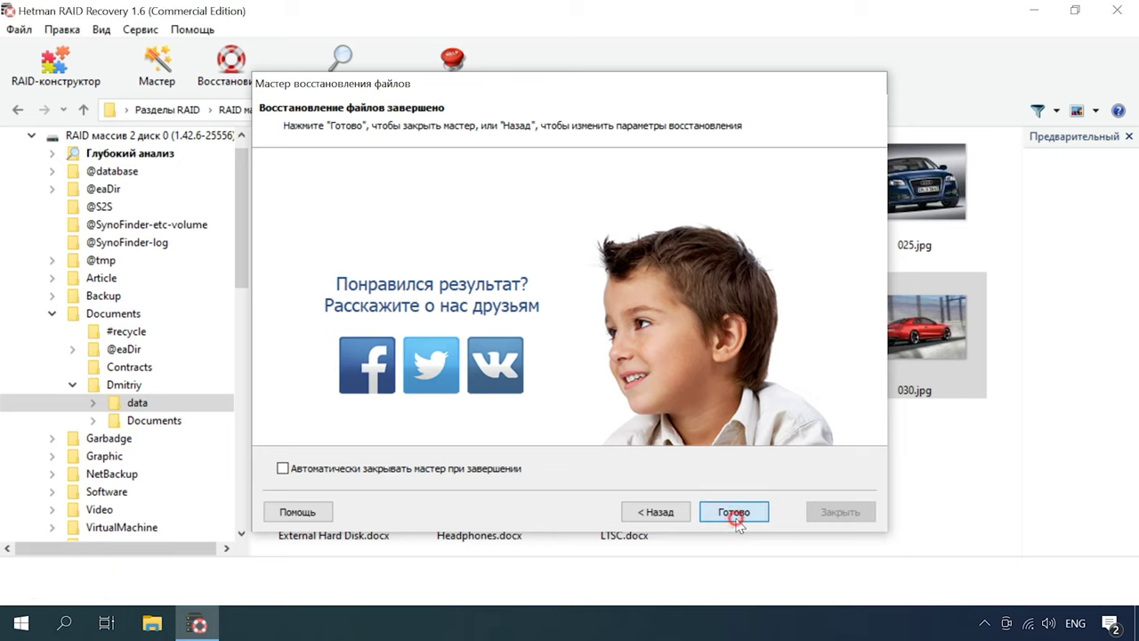